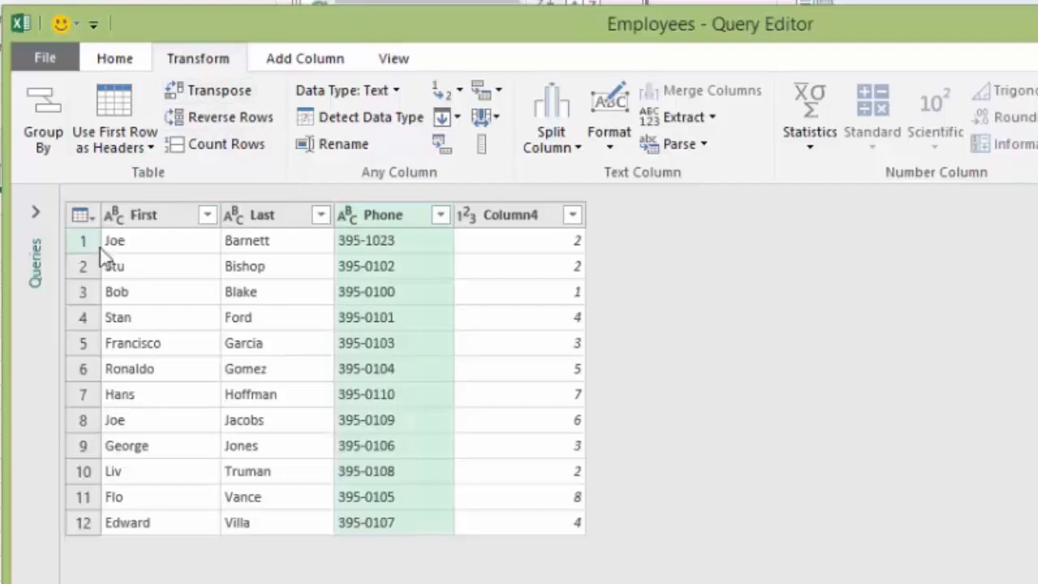
Step: Reverse the row order of the Employees query twice and delete both Reversed Rows steps
click(207, 117)
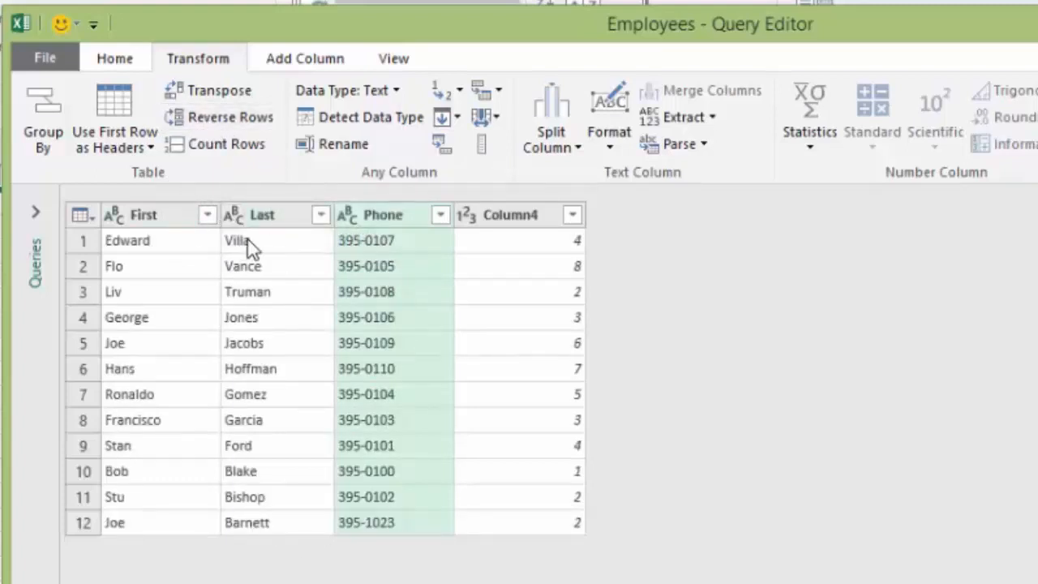
click(220, 128)
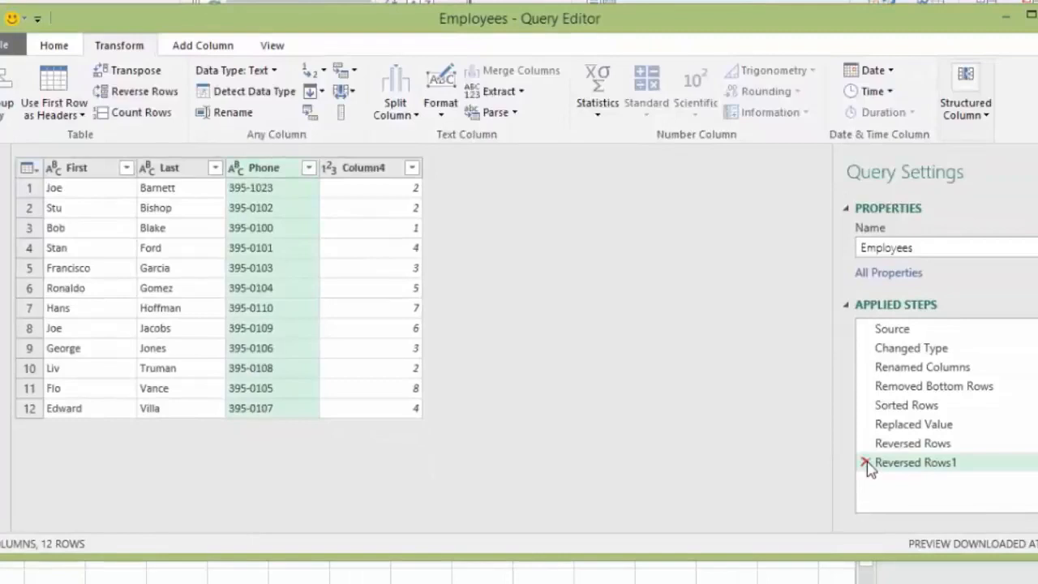
click(866, 463)
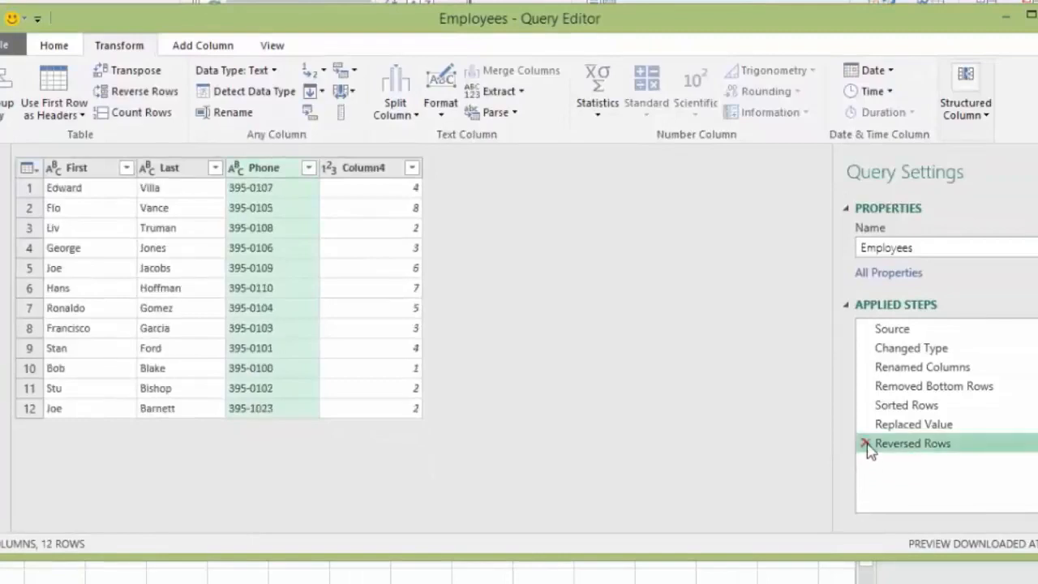
click(865, 444)
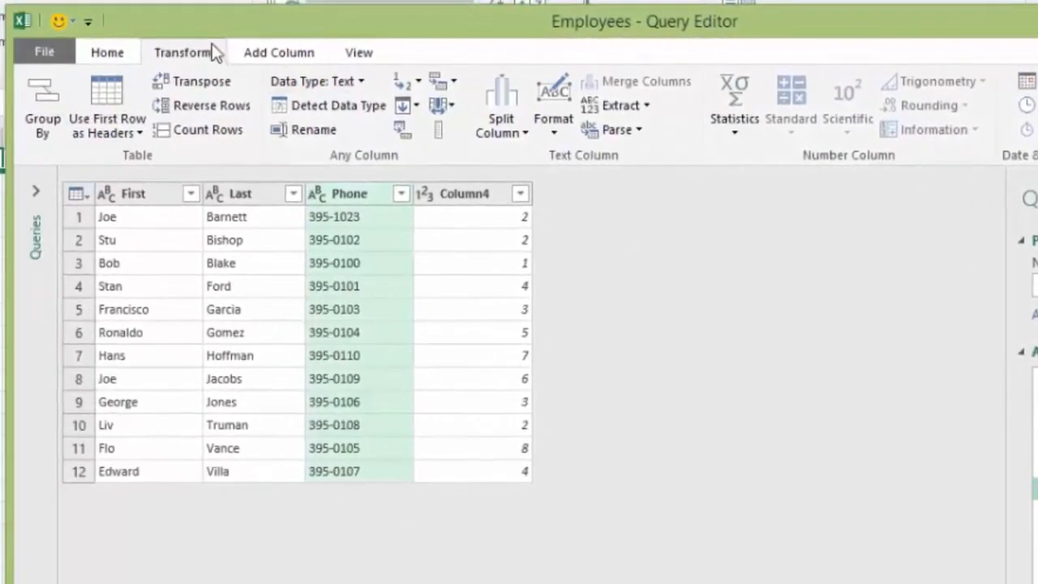
Step: Display the formula bar in the Query Editor and hide it again
click(279, 57)
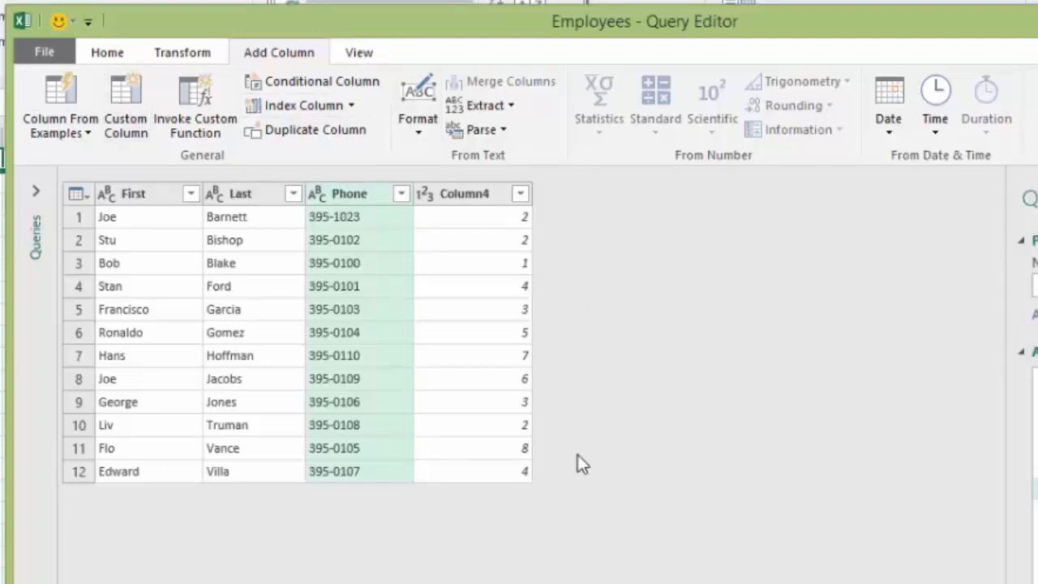
click(364, 55)
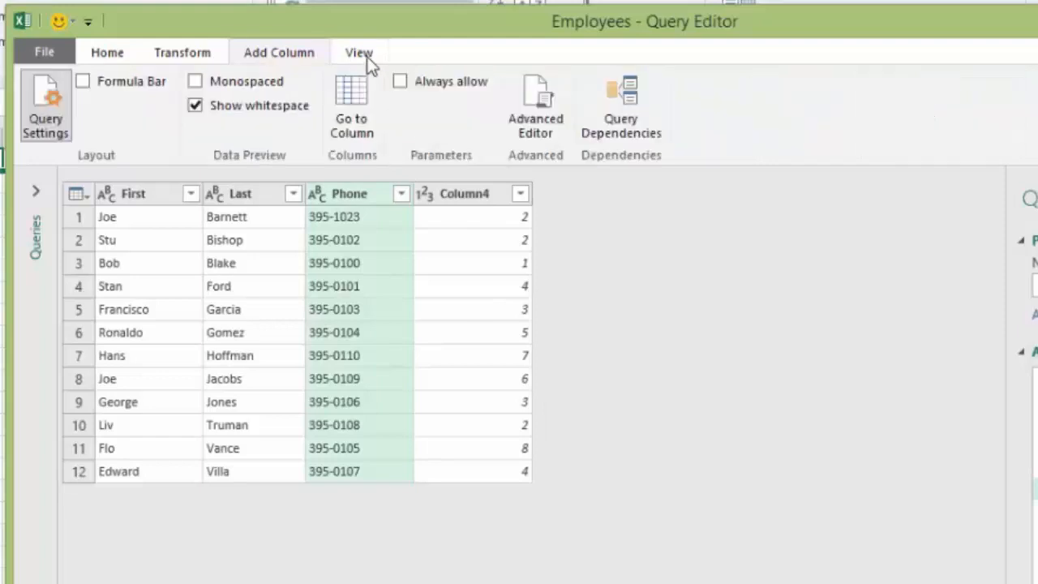
click(84, 81)
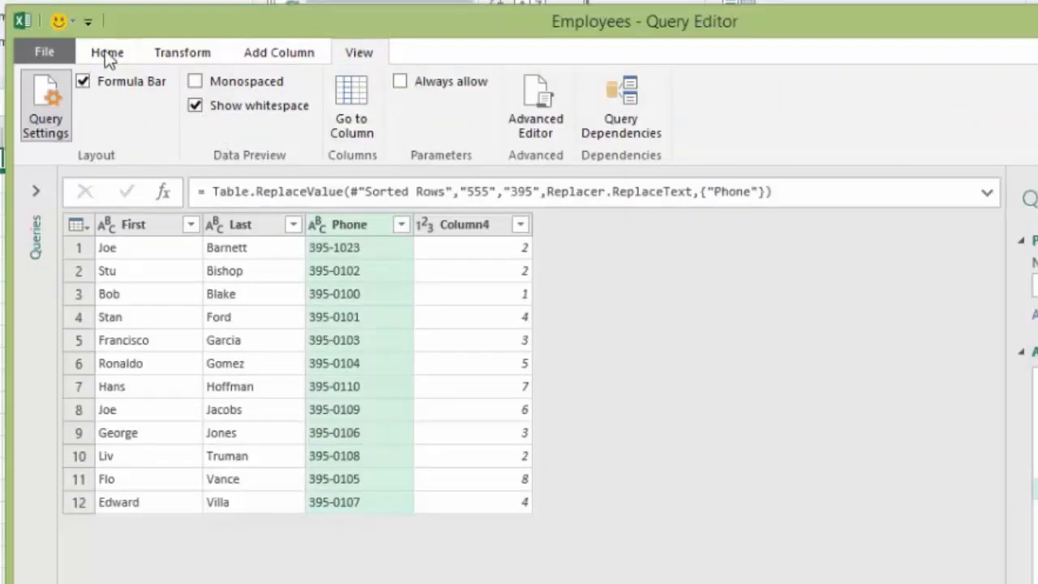
click(108, 53)
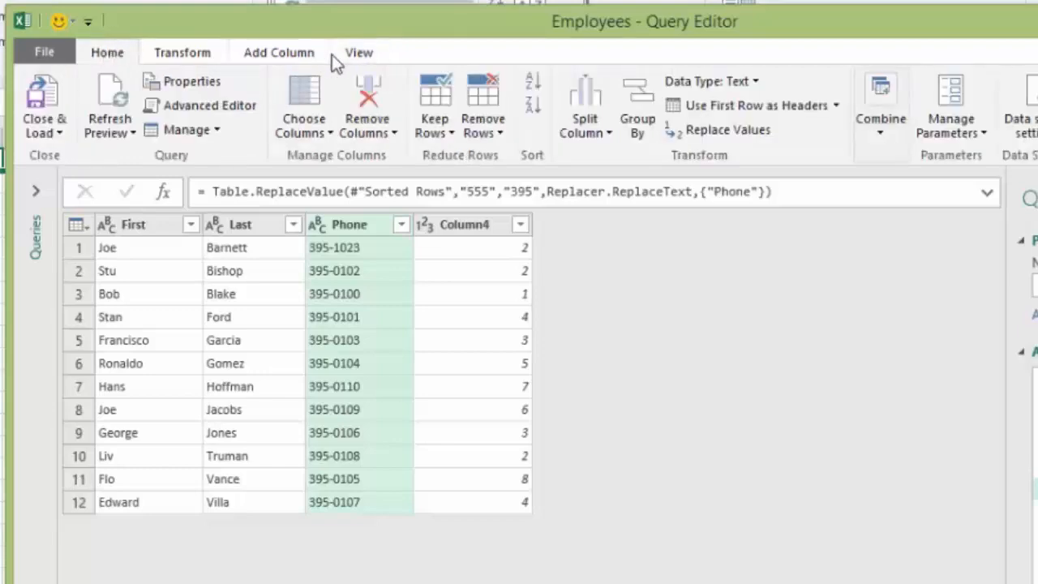
click(359, 53)
click(81, 82)
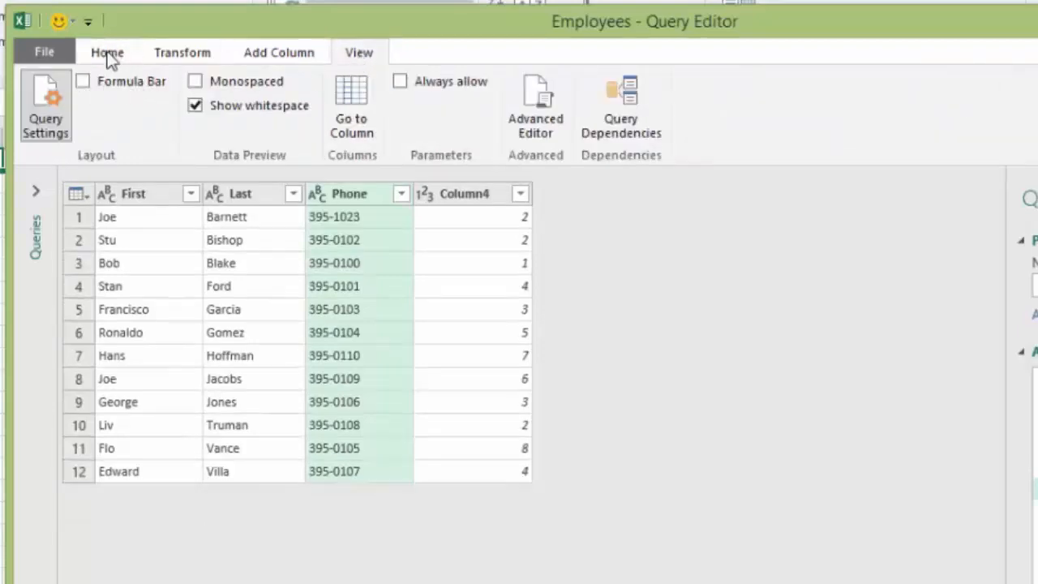
Step: Load the Employees query as a table on a new worksheet and add it to the Data Model
click(109, 53)
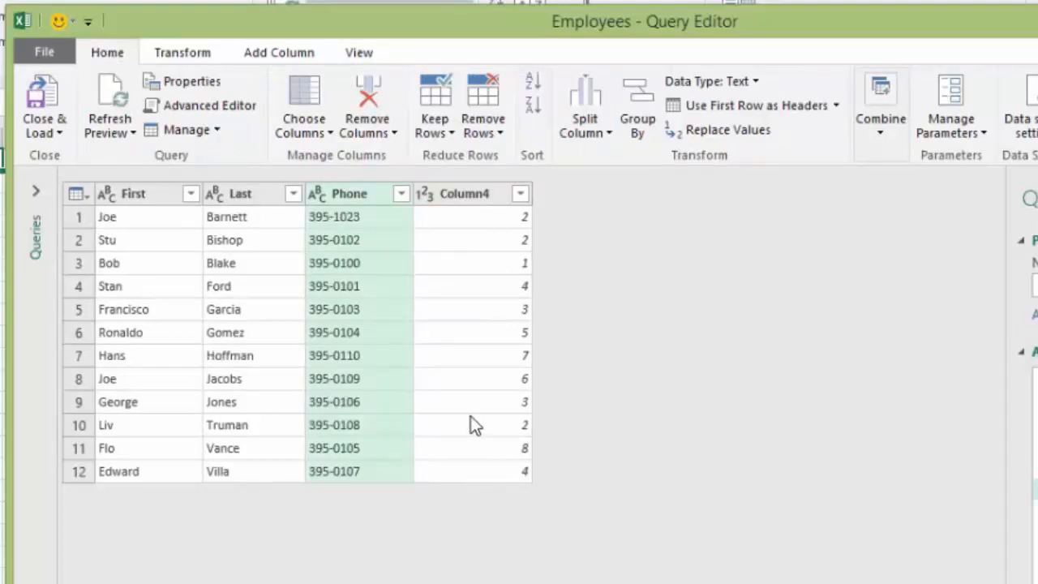
click(41, 133)
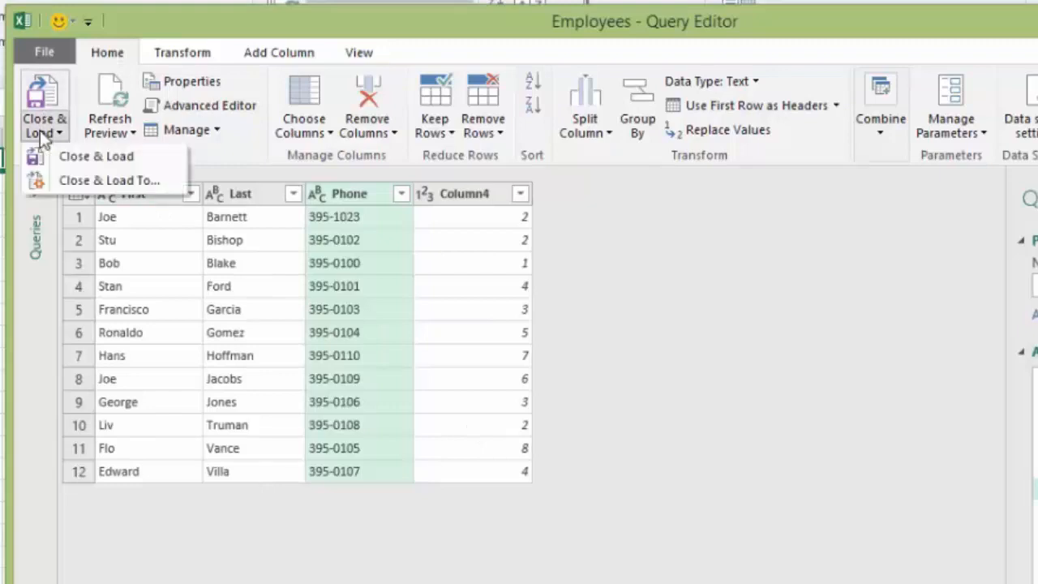
click(109, 181)
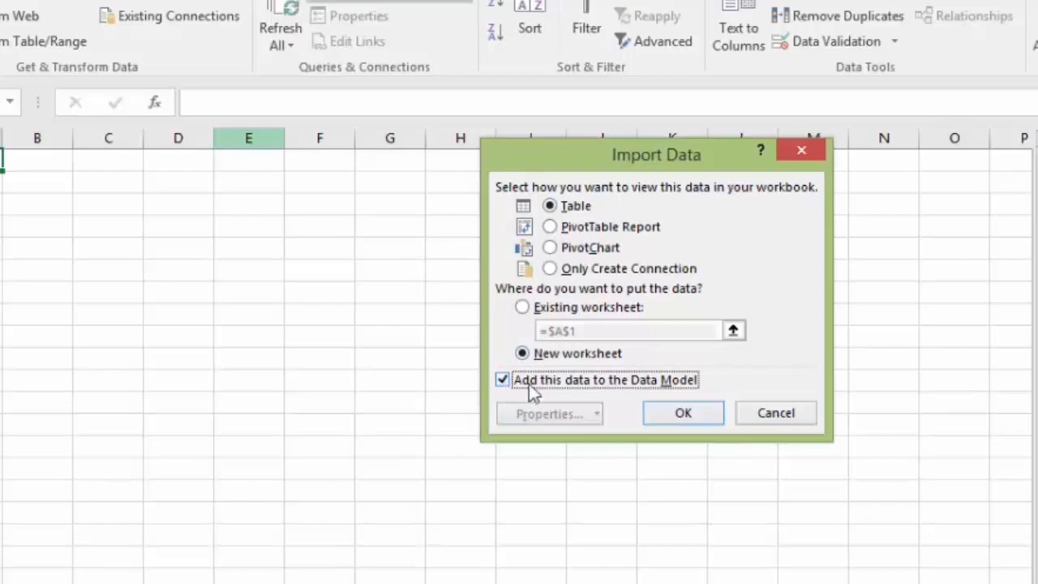
click(697, 418)
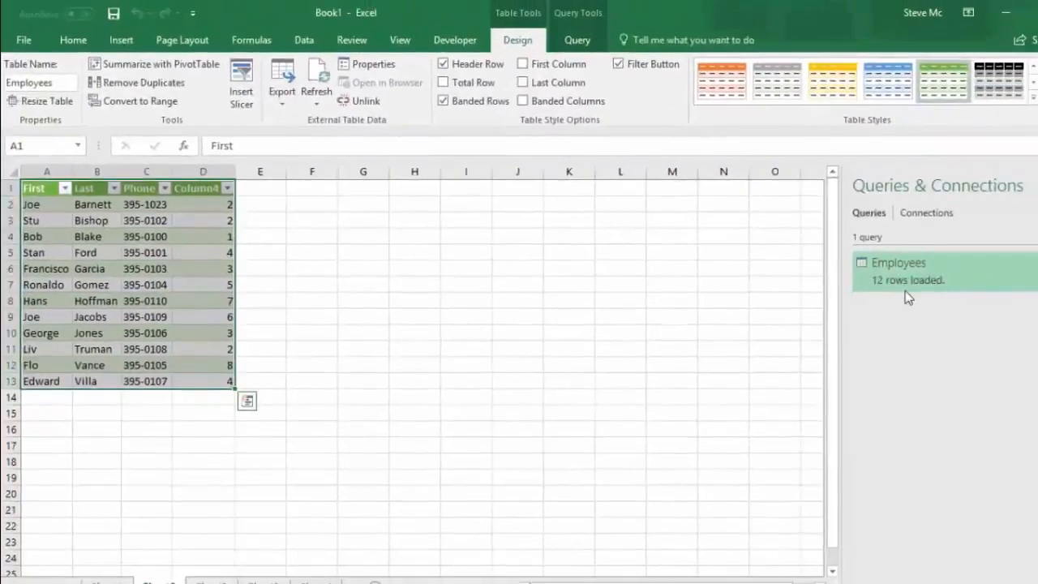
Step: Review the header cells of the loaded Employees table from First through Column4
mouse_move(973, 300)
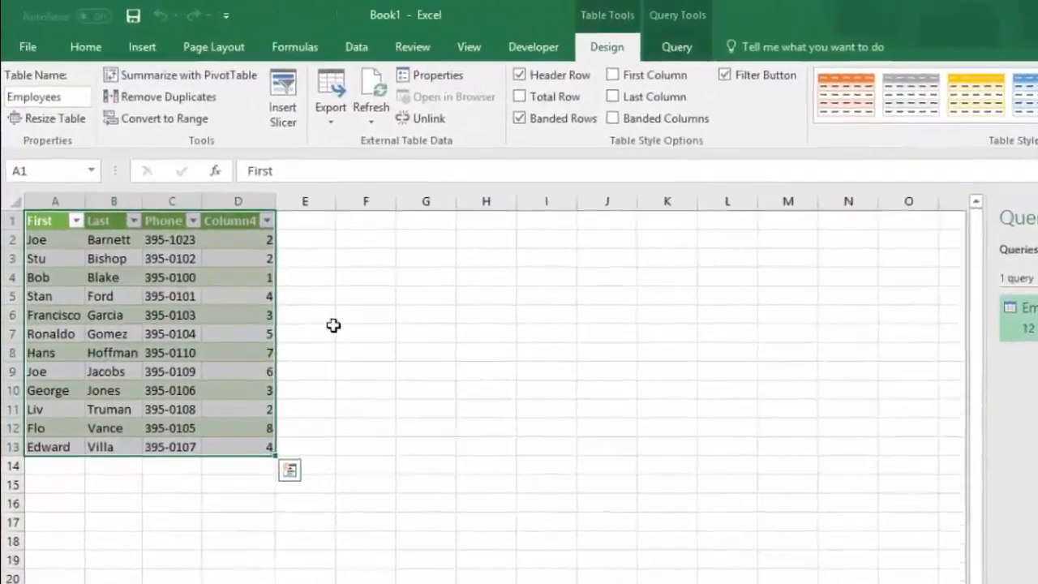
click(258, 285)
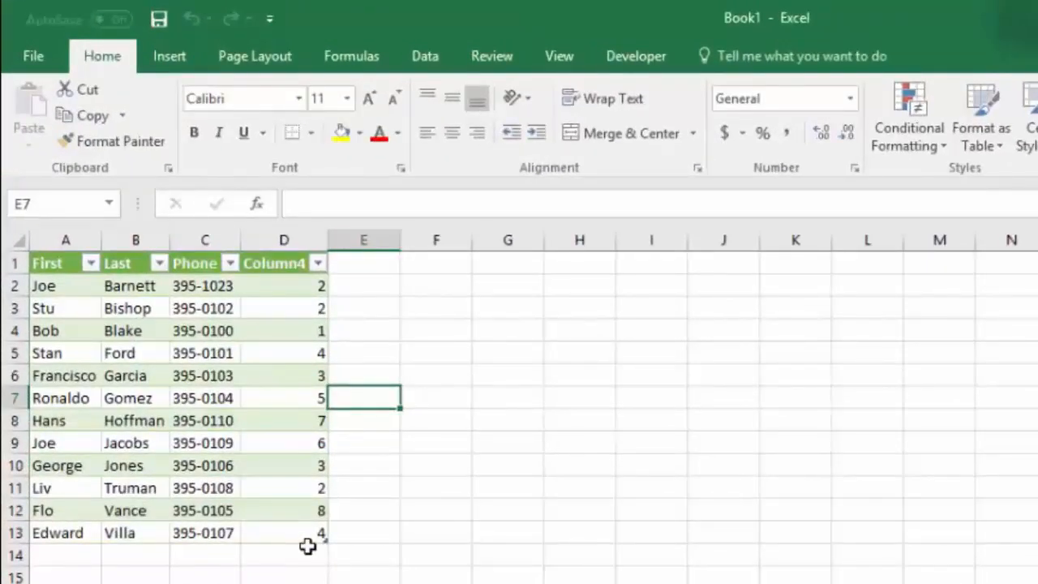
click(67, 266)
click(130, 263)
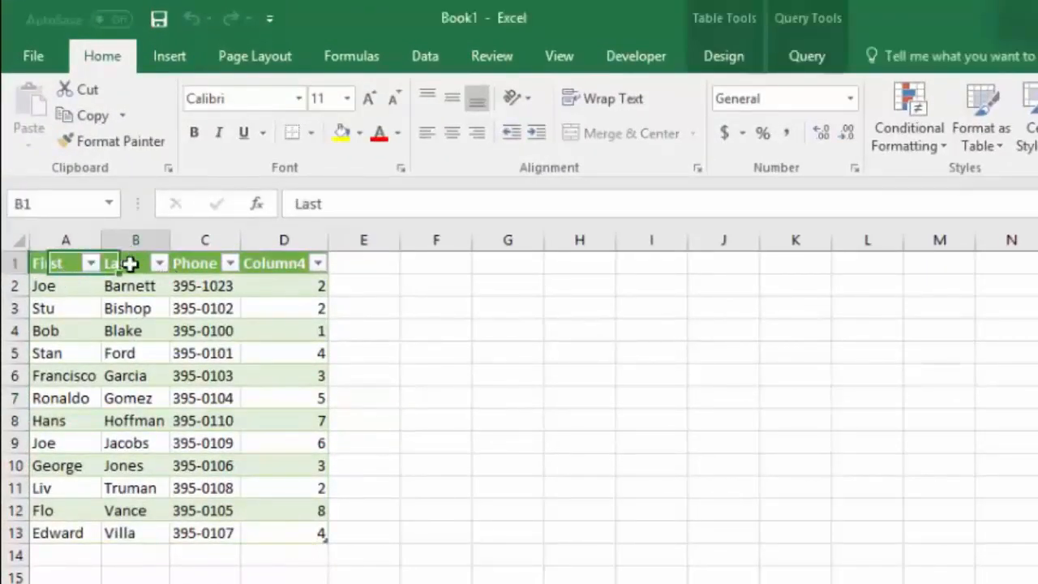
click(204, 263)
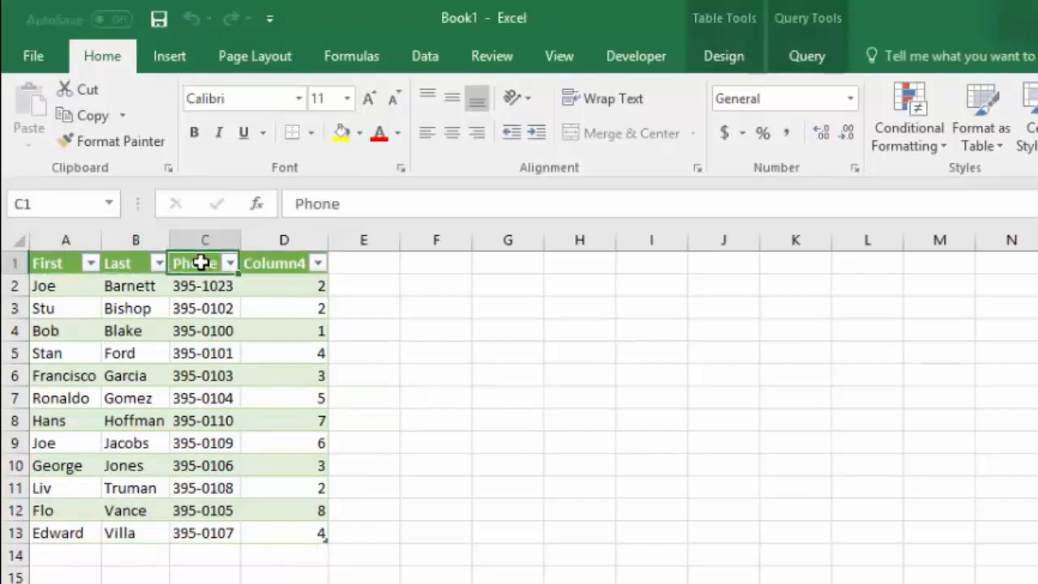
click(280, 264)
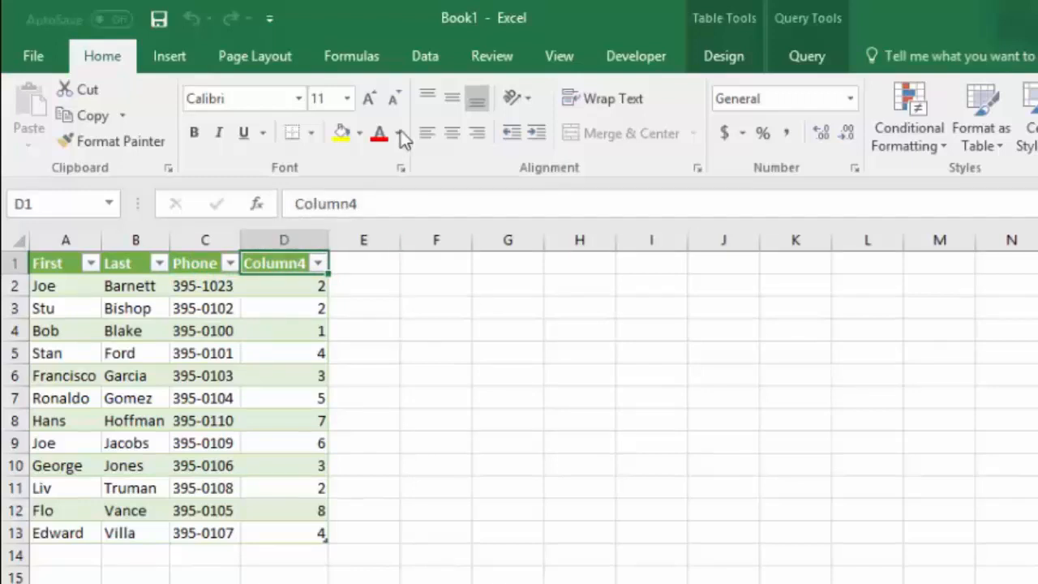
Step: Reopen the Employees query in the Query Editor, rename Column4 to Office Number, and load the change back into the worksheet
click(425, 59)
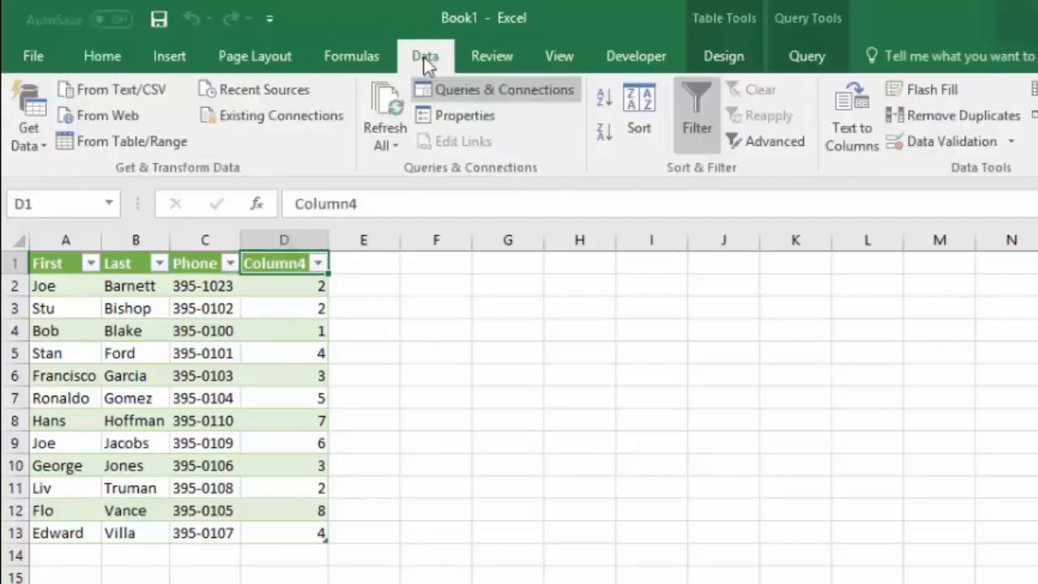
click(29, 146)
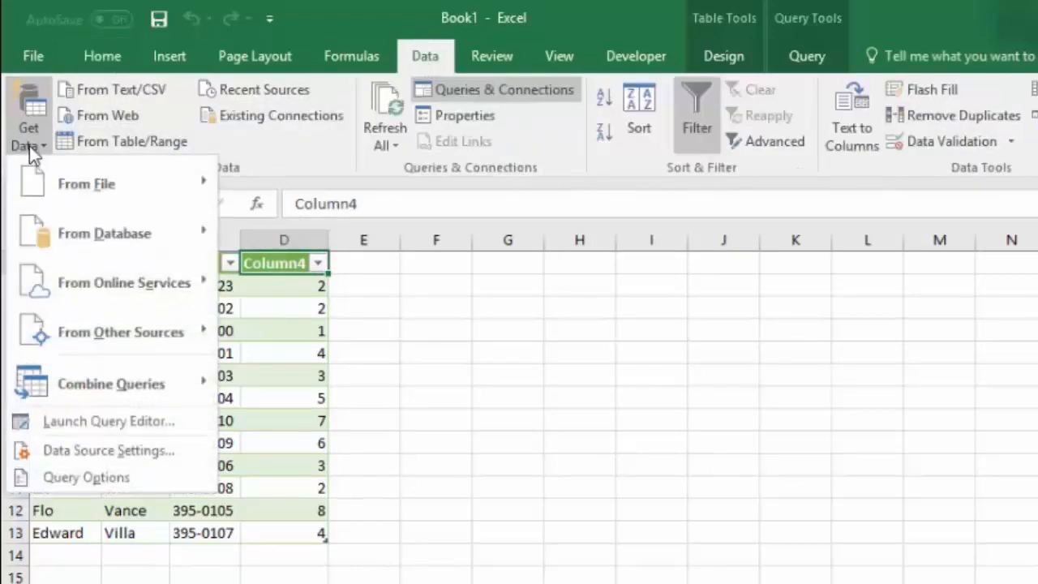
click(80, 422)
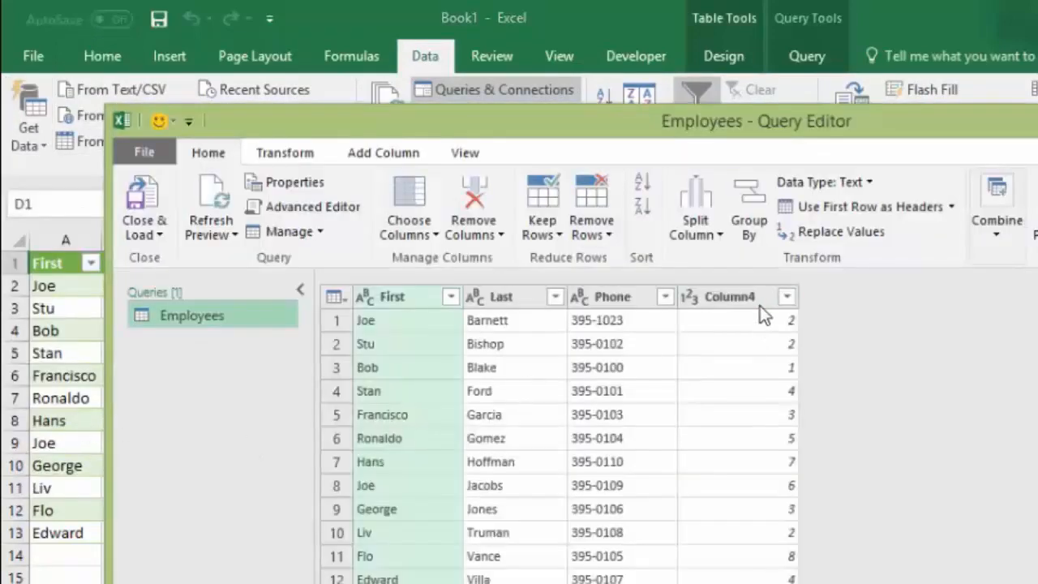
double_click(762, 301)
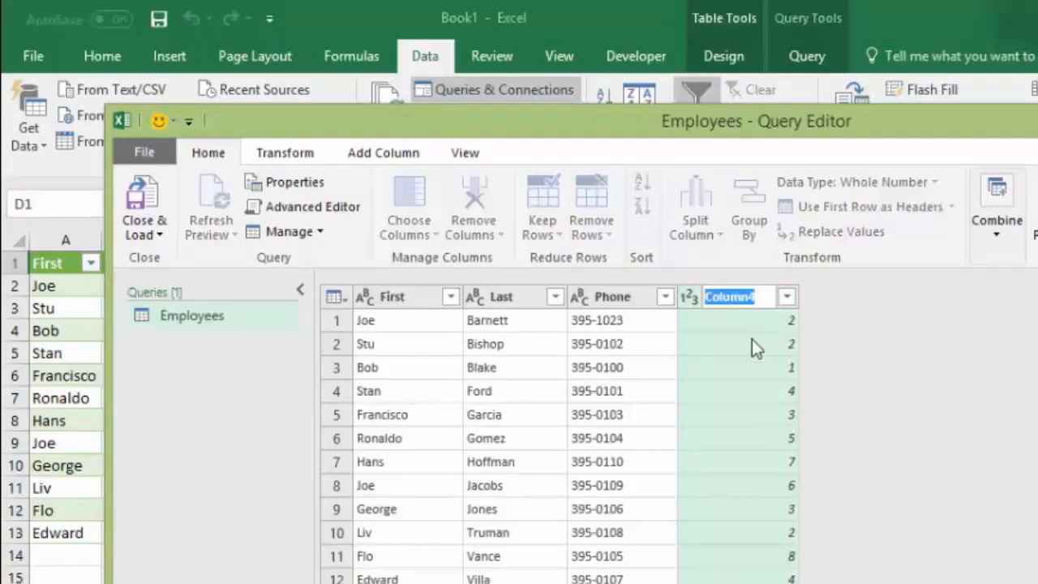
text(Officea)
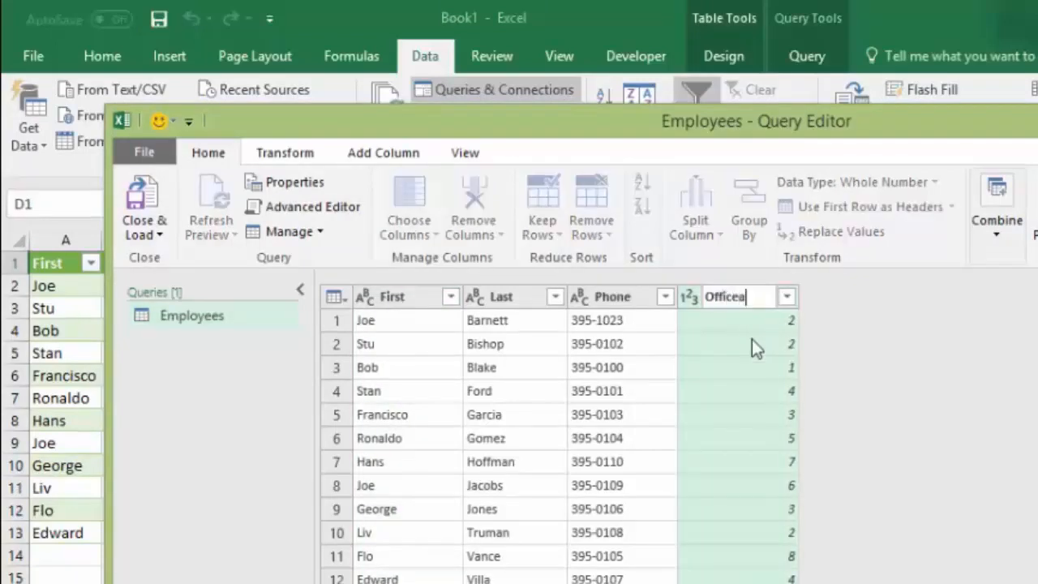
key(BackSpace)
text(Number)
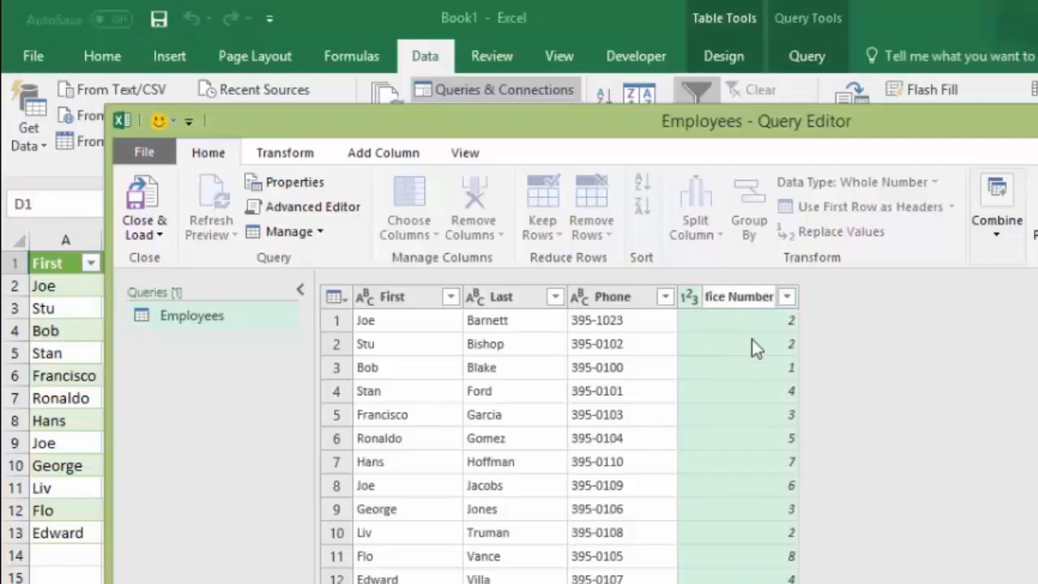
key(Return)
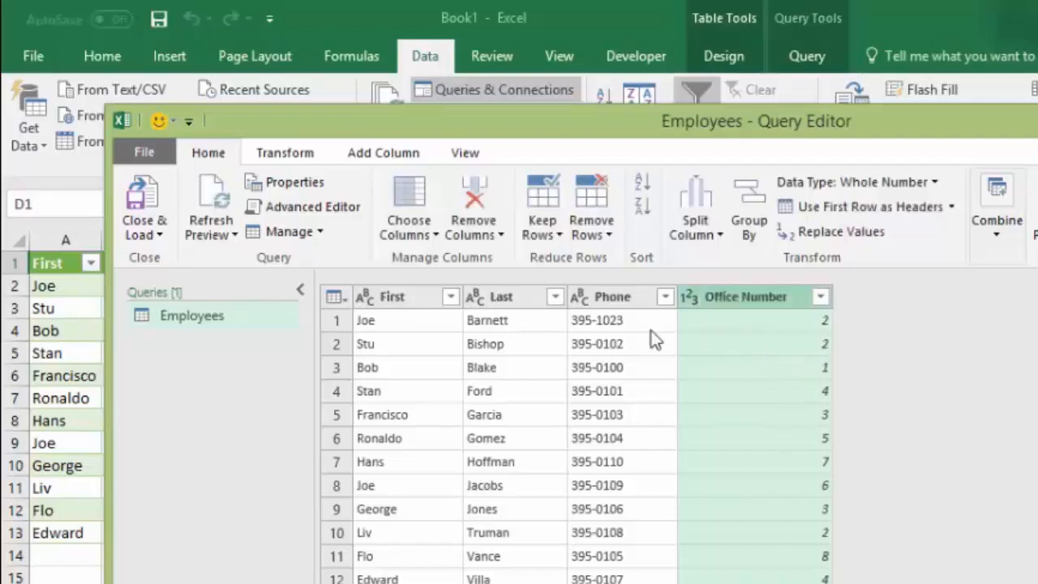
click(145, 230)
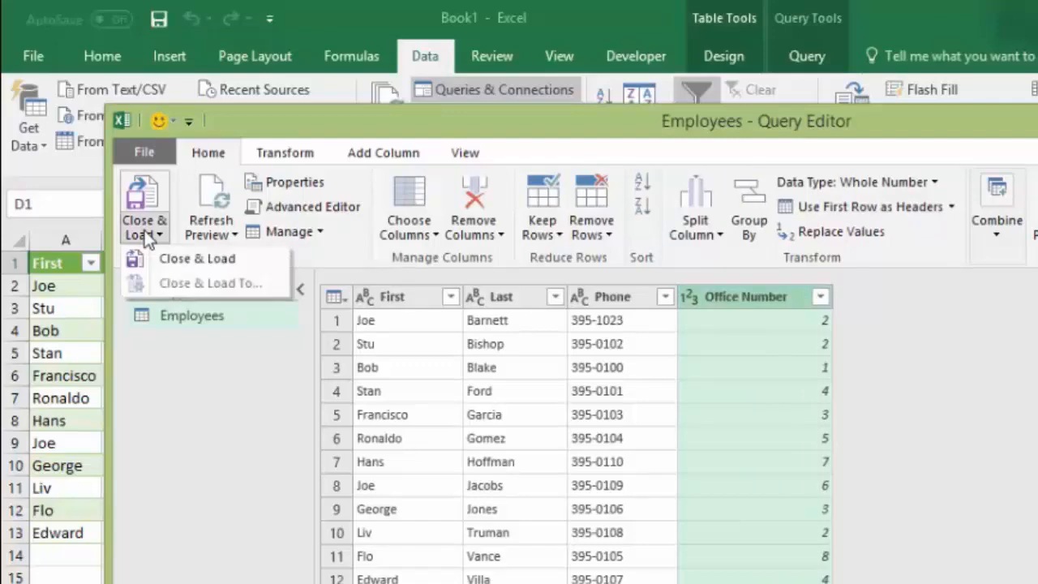
click(197, 259)
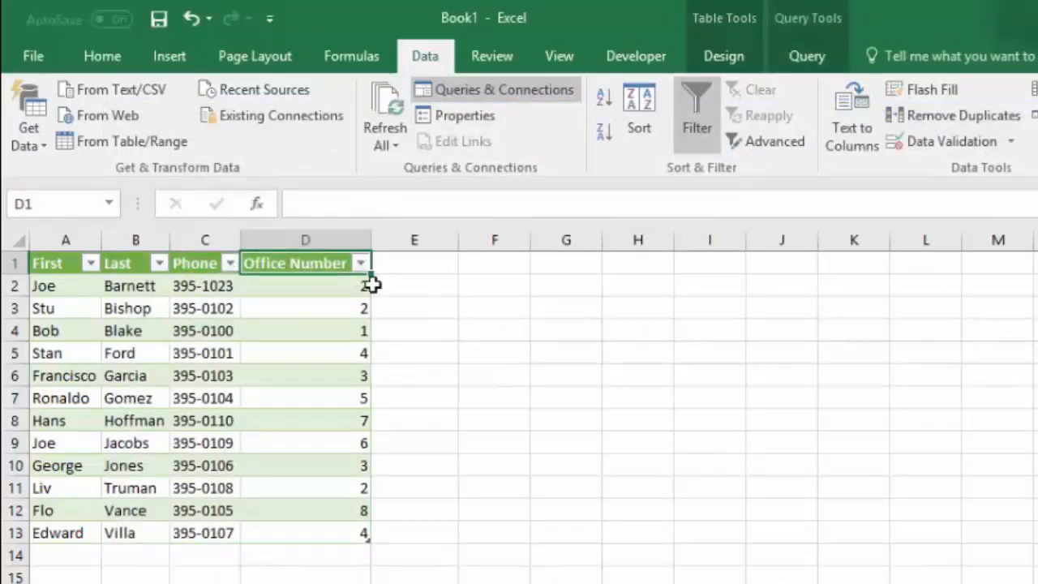
double_click(312, 261)
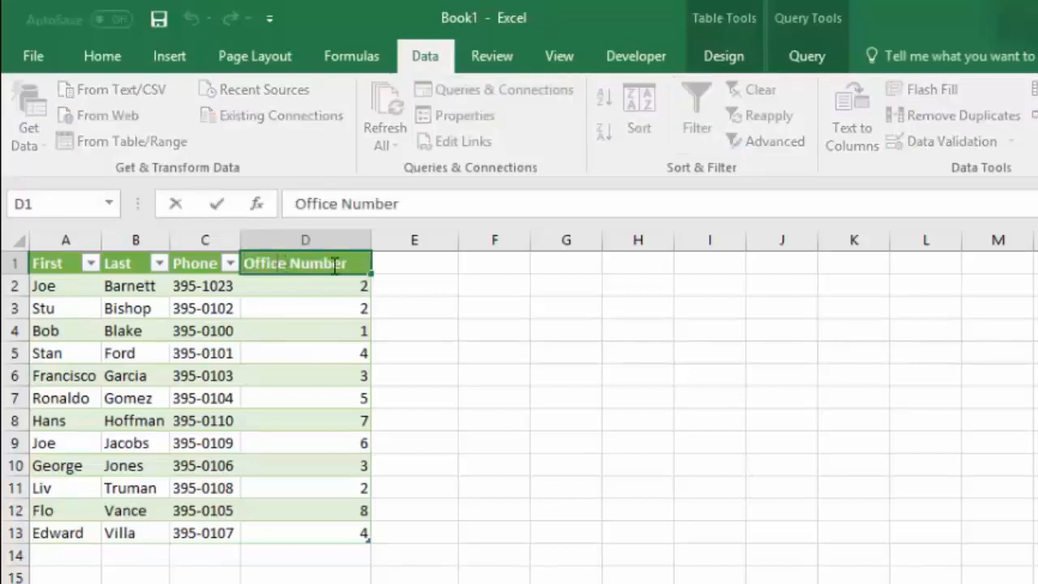
drag(347, 263, 243, 263)
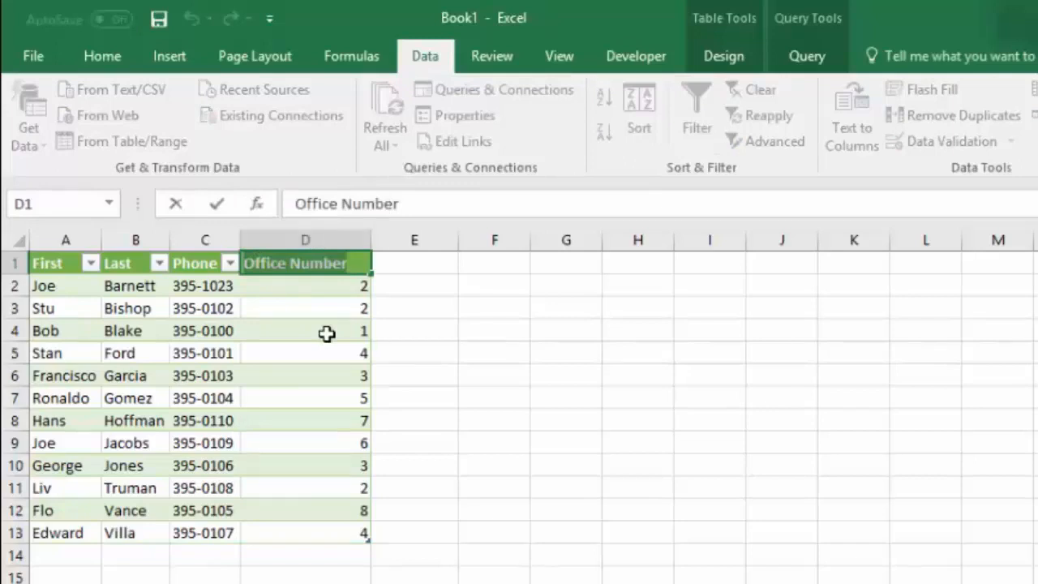
click(480, 354)
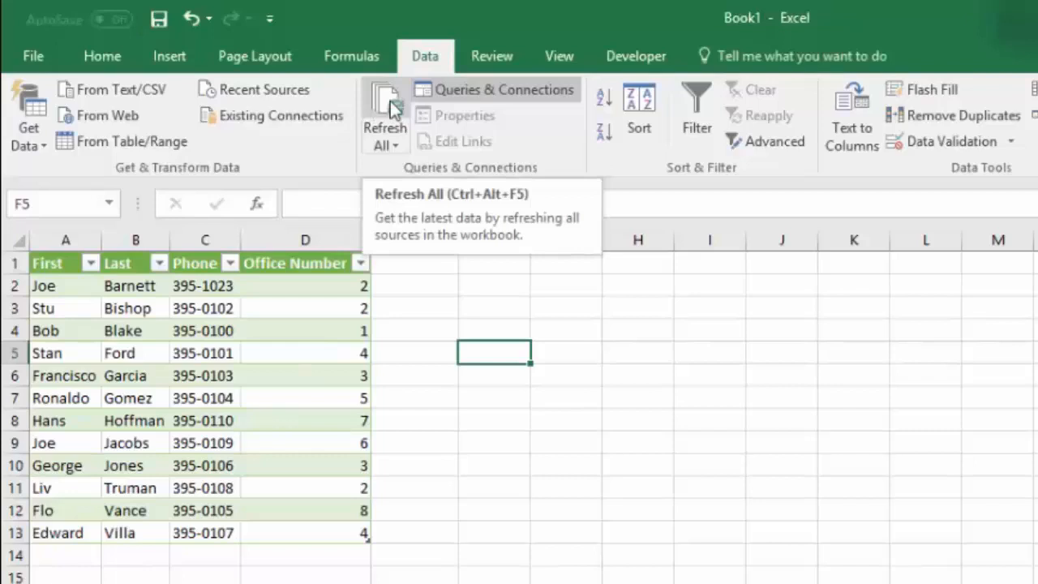
Step: Open the Microsoft Access database Employee Contacts.accdb as a new data source for import
click(34, 137)
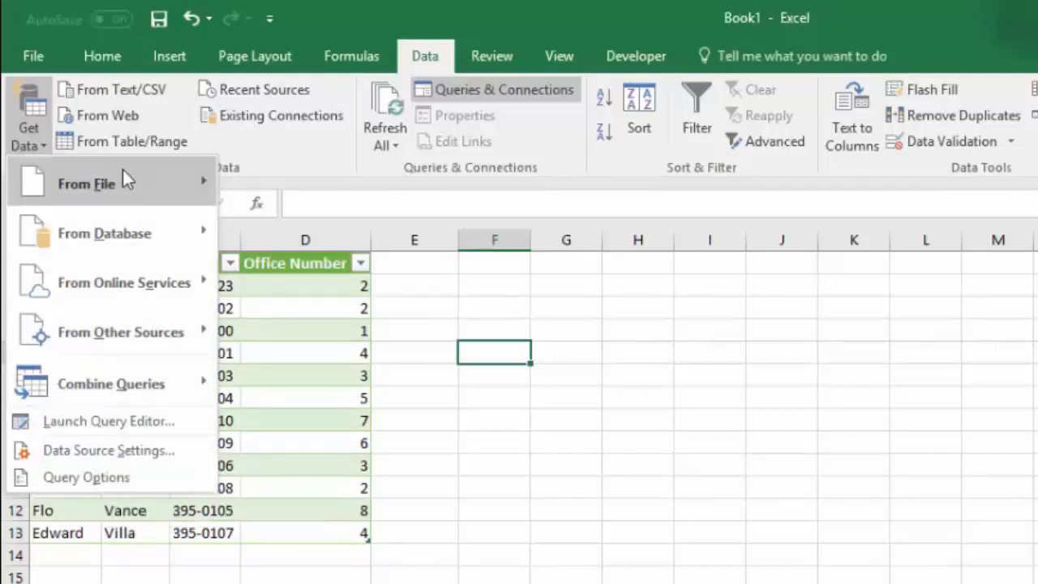
mouse_move(105, 181)
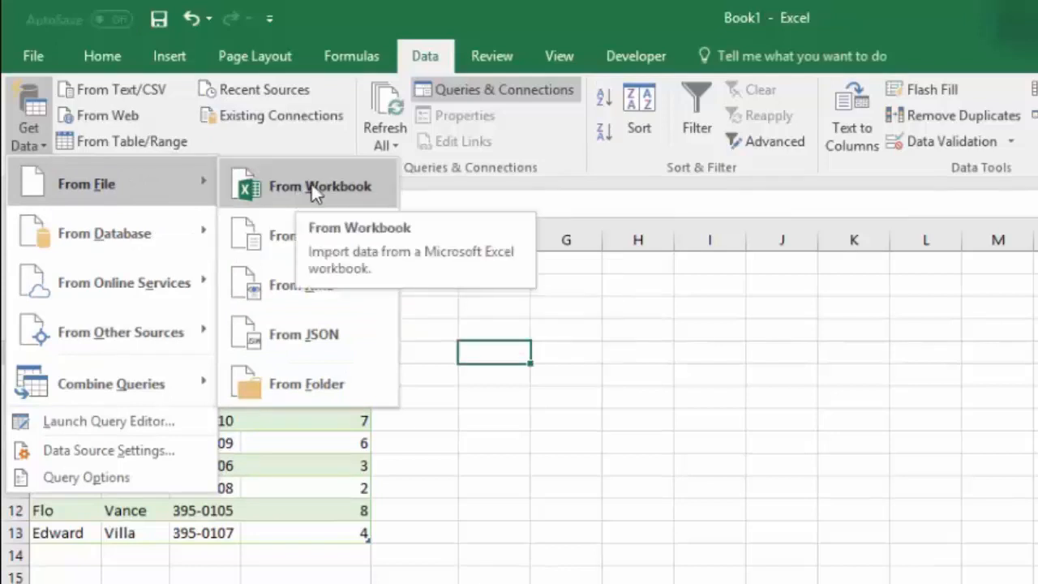
mouse_move(101, 242)
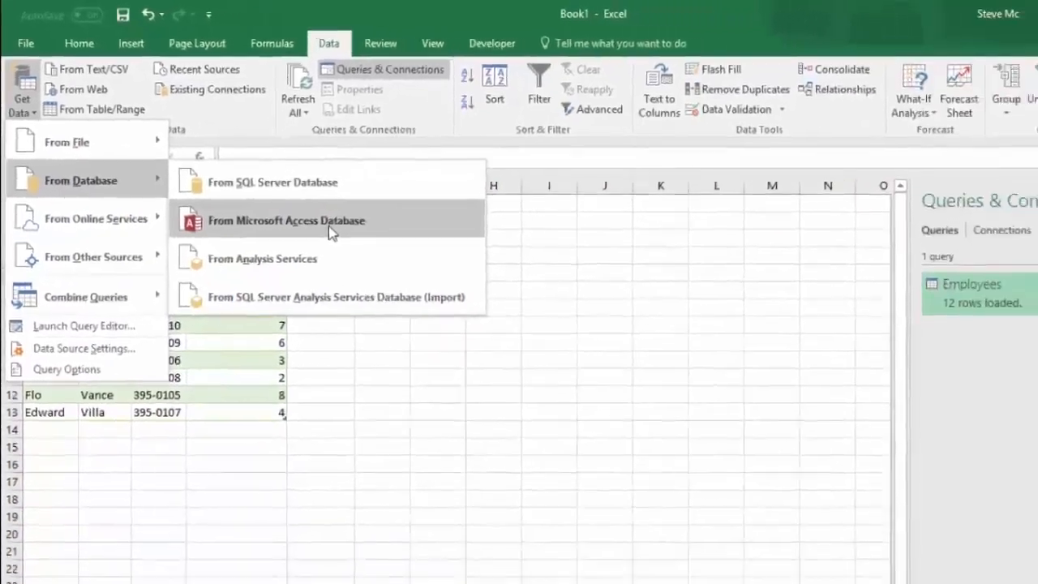
click(370, 284)
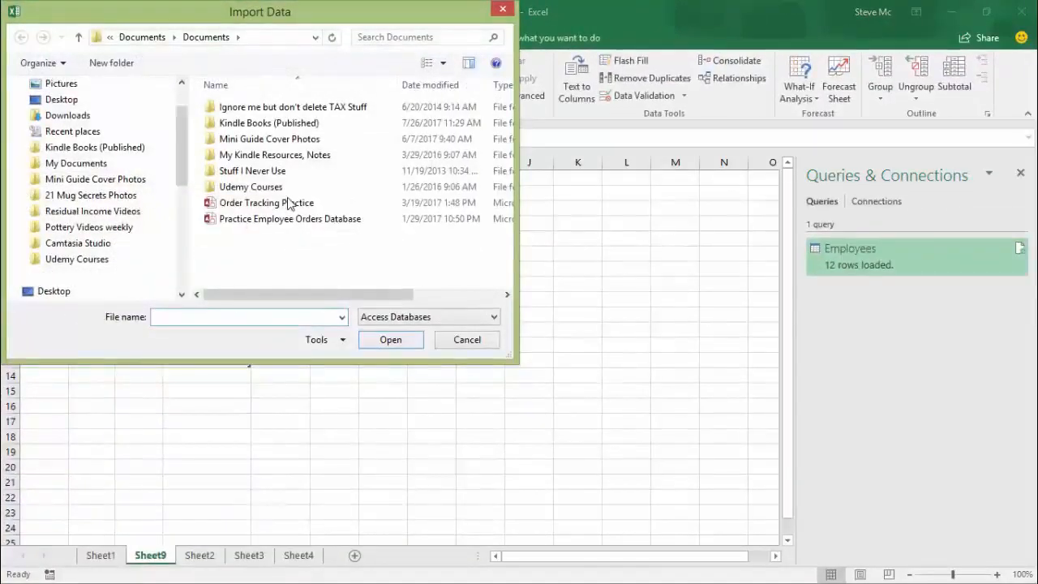
click(237, 127)
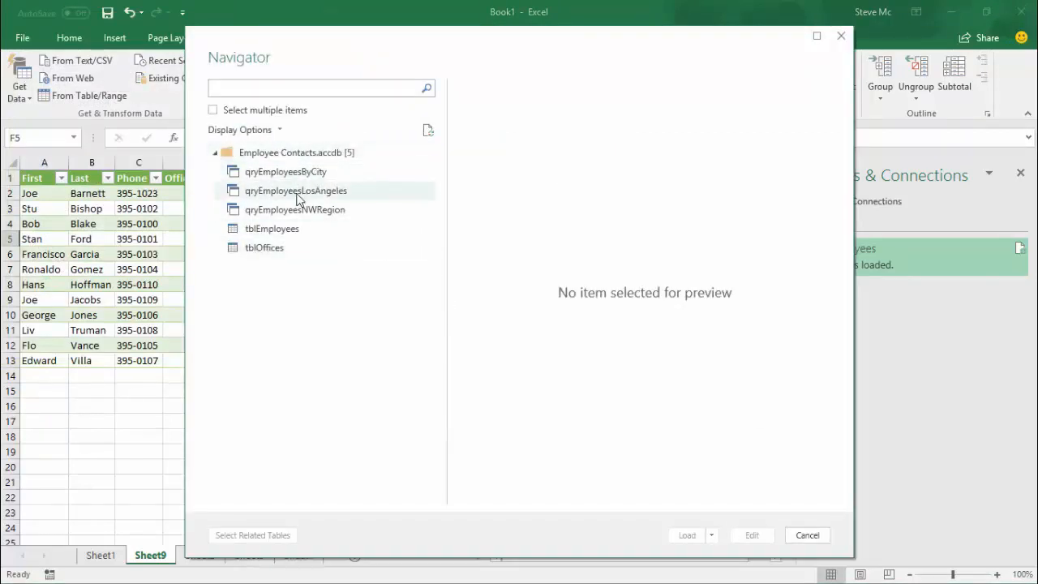
Step: Open the tblEmployees table in the Query Editor and change the DOB column's data type to Date
click(262, 236)
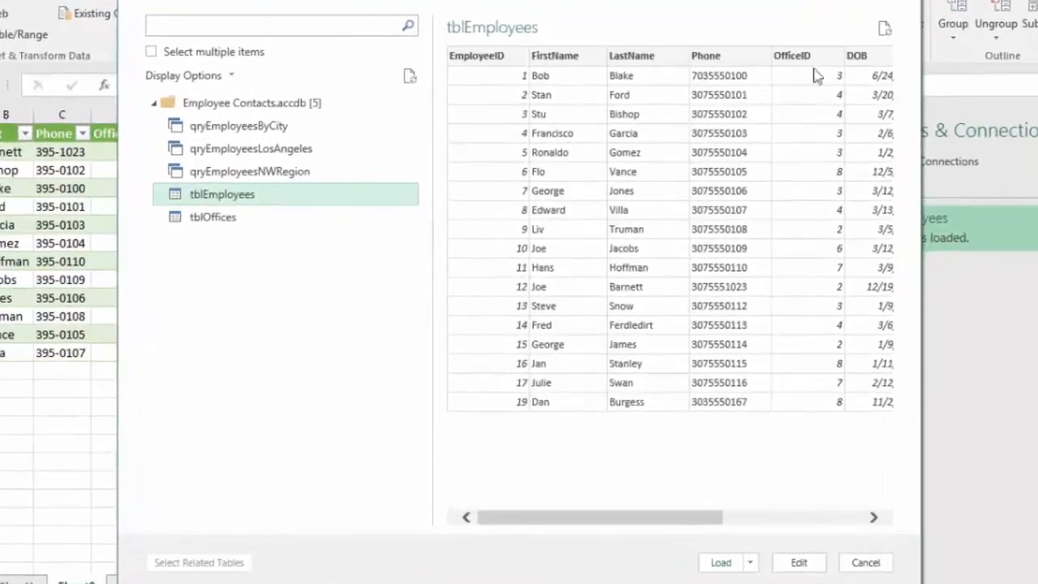
drag(579, 519, 744, 532)
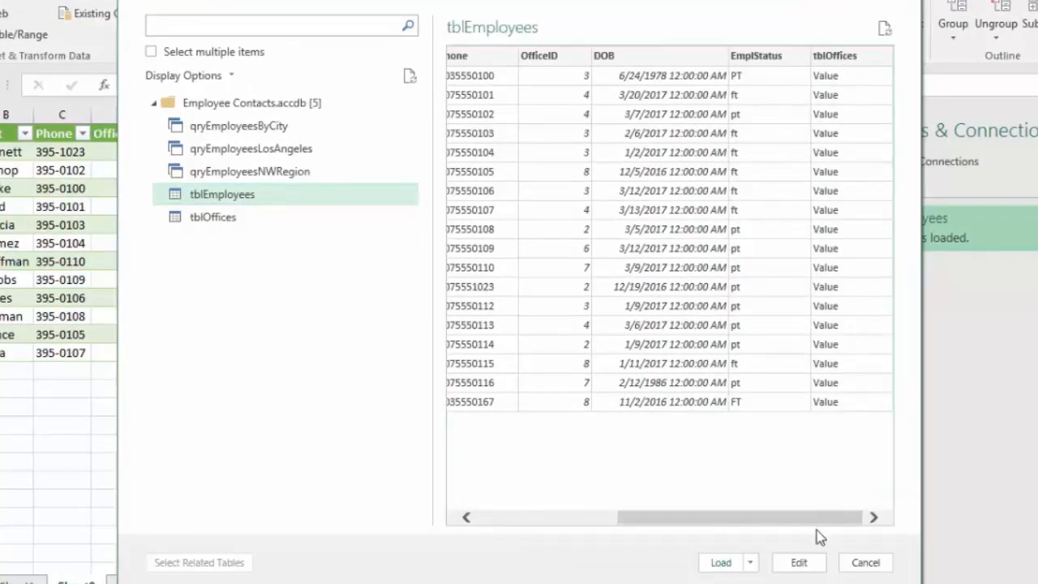
click(806, 570)
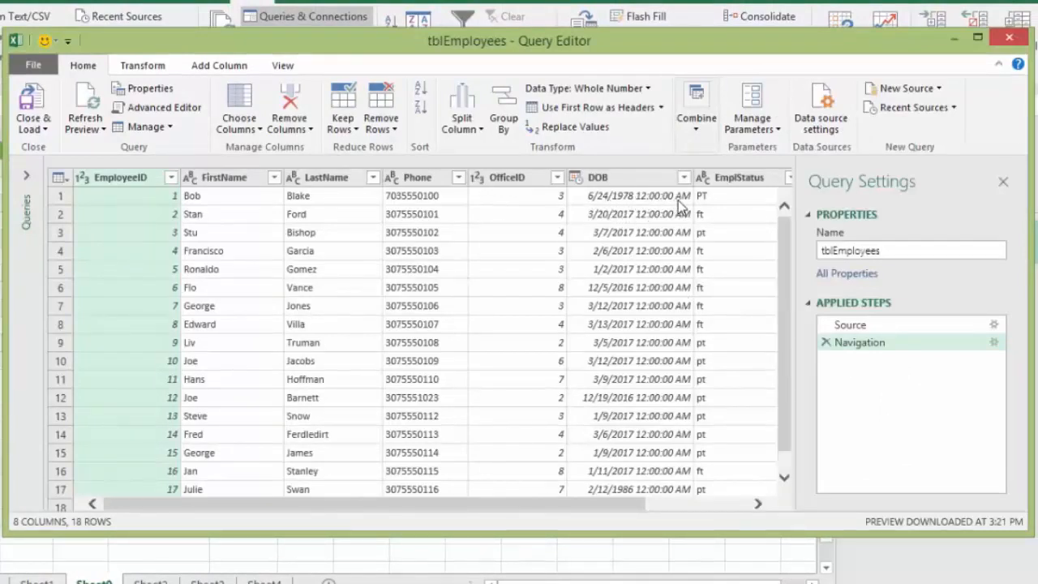
click(575, 178)
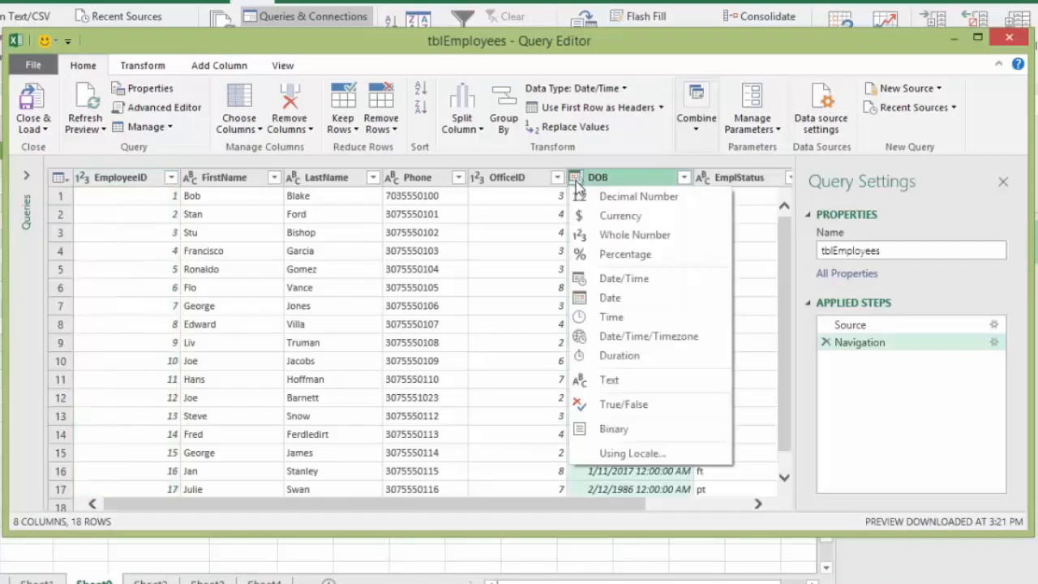
click(612, 300)
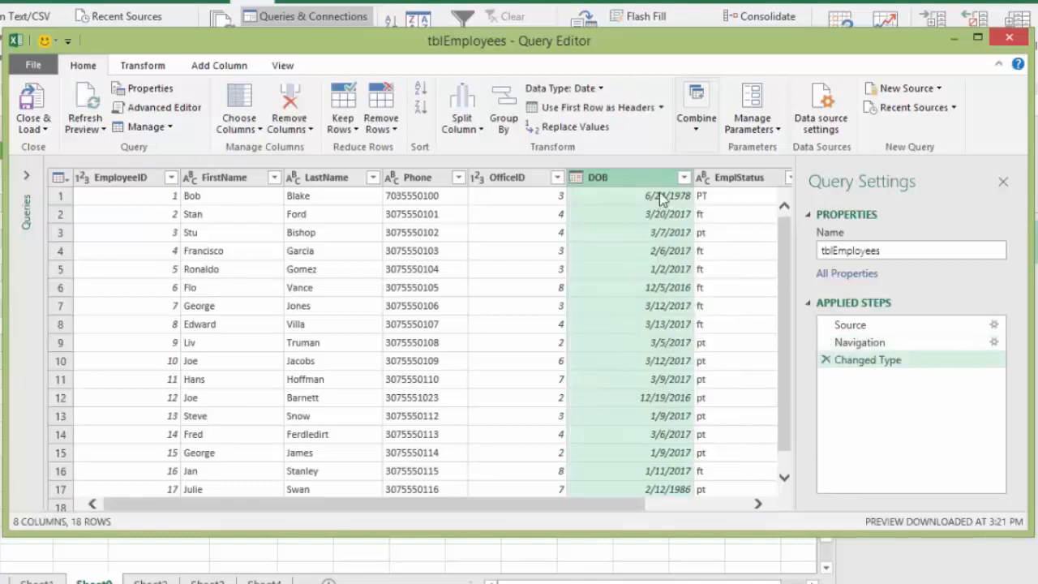
Step: Split the Phone column by number of characters, using 3 characters, once, as far left as possible
click(412, 179)
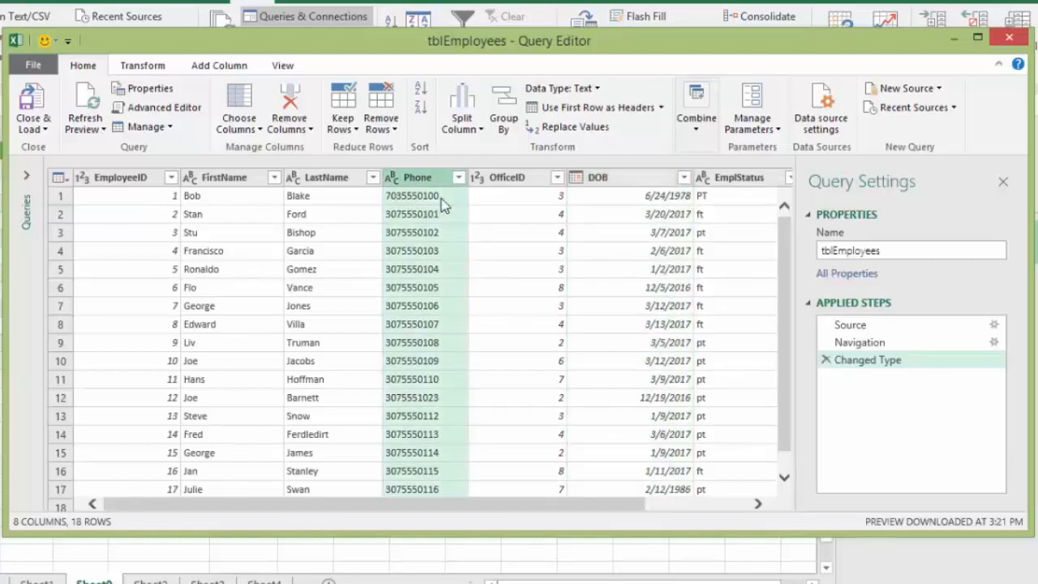
click(461, 122)
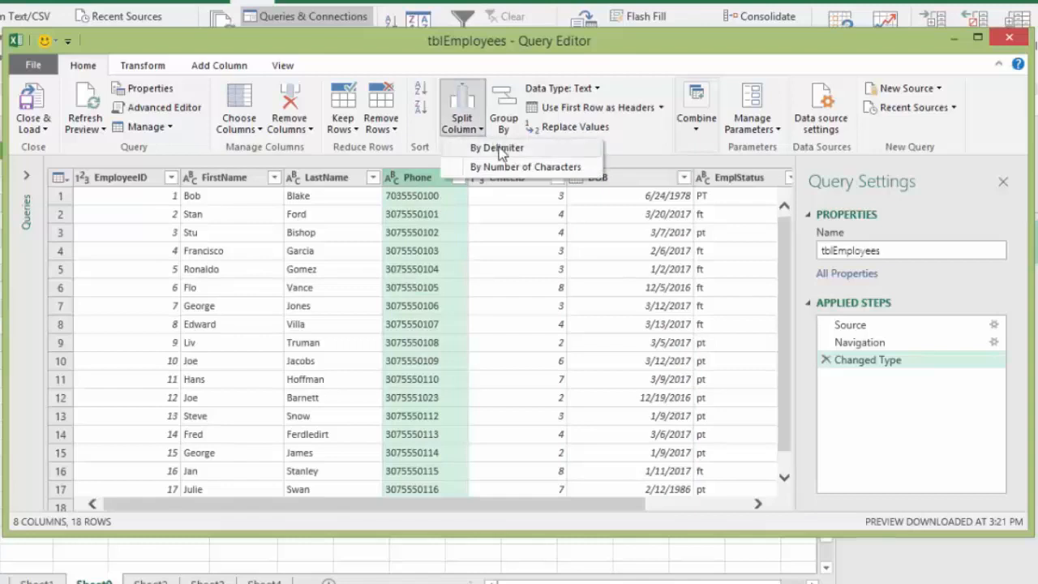
click(509, 167)
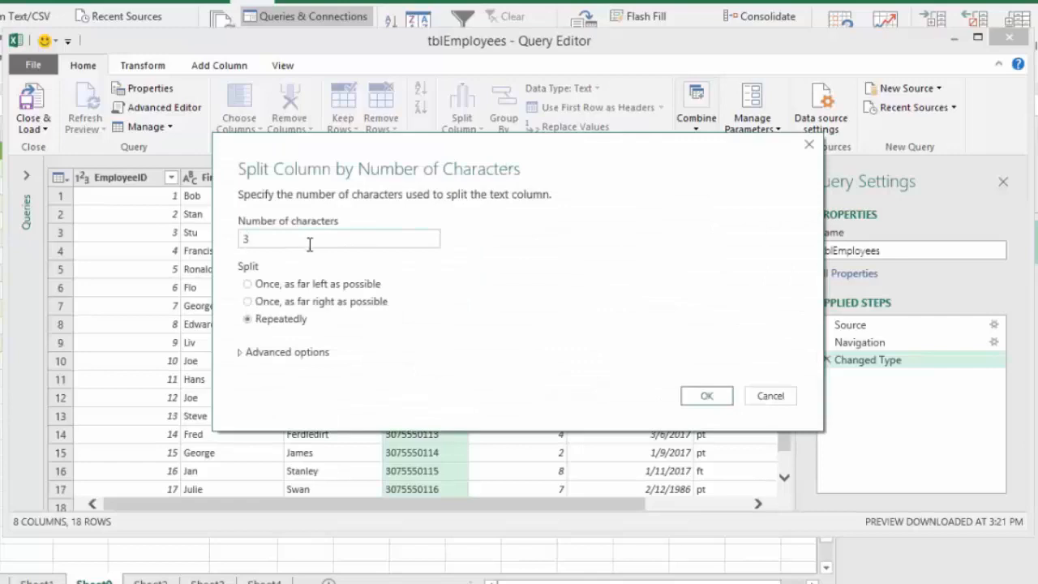
click(247, 286)
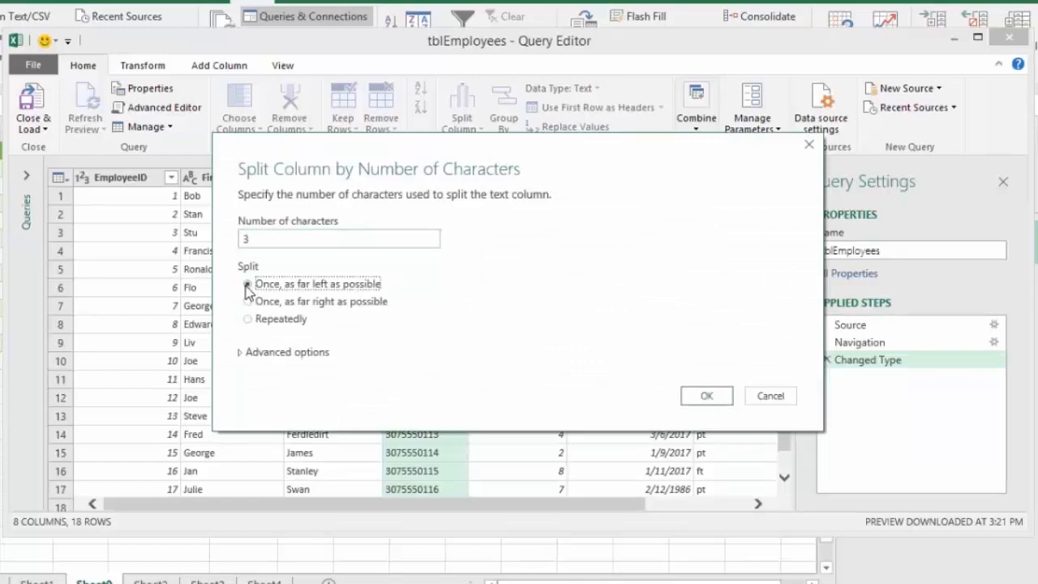
click(711, 401)
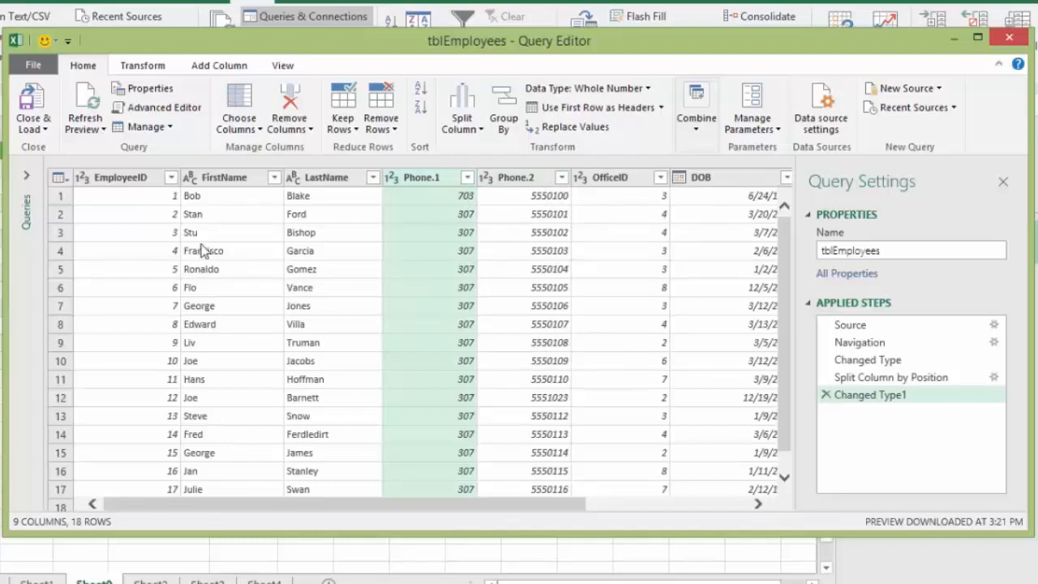
Step: Load the tblEmployees query as a table on a new worksheet and add it to the Data Model
click(32, 129)
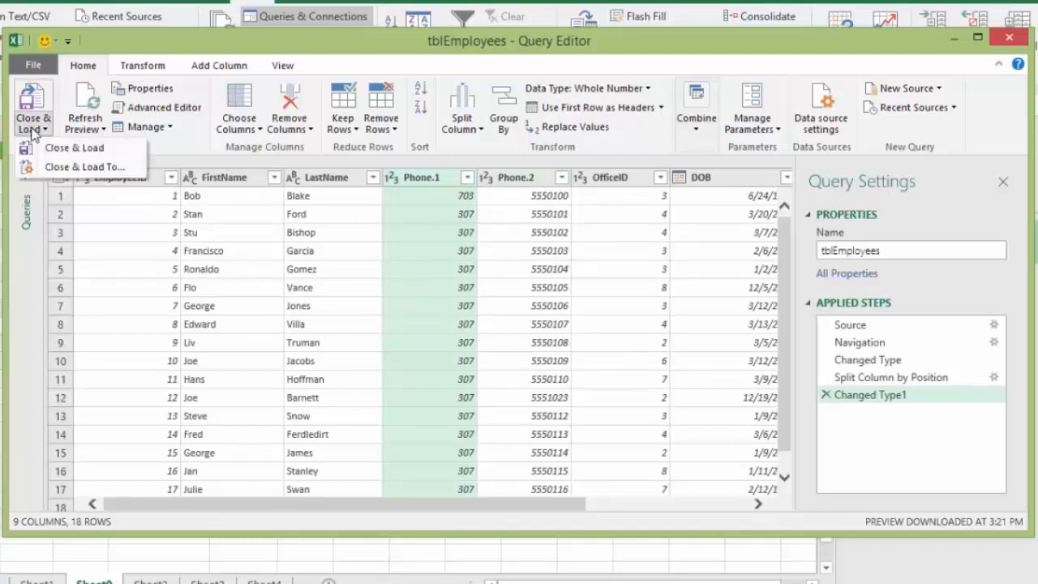
click(81, 167)
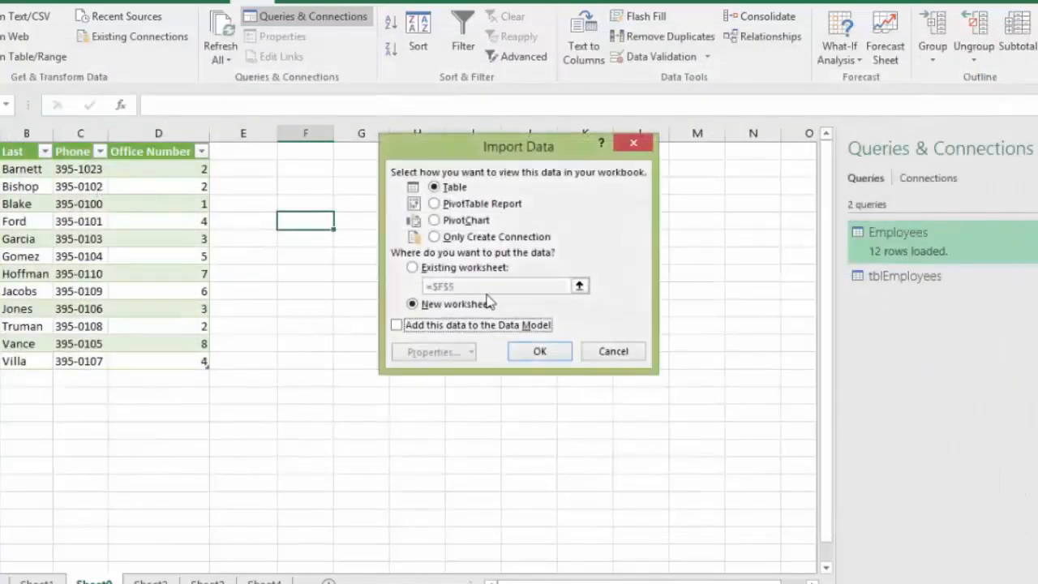
click(396, 325)
click(539, 352)
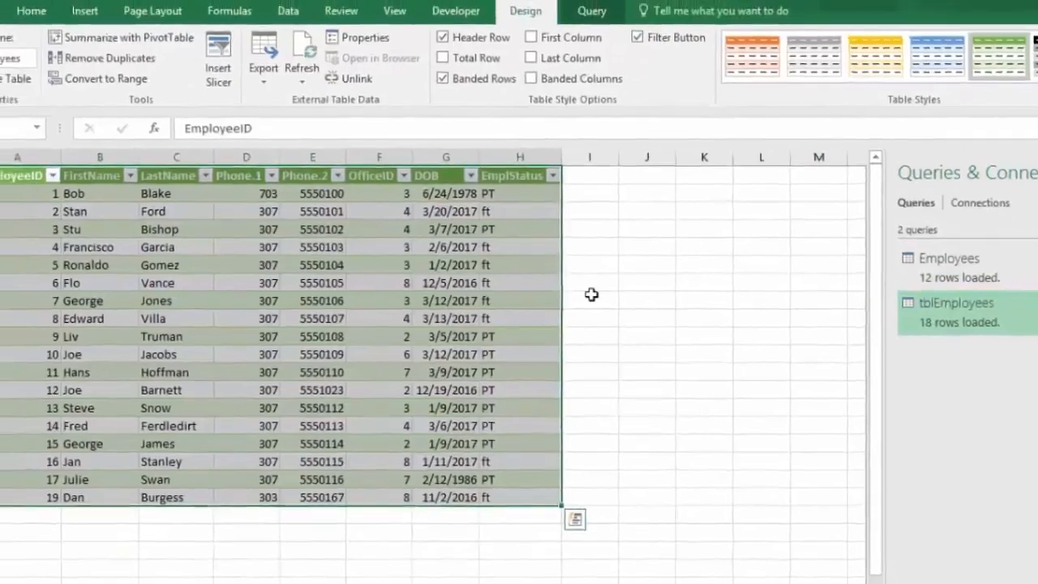
click(419, 275)
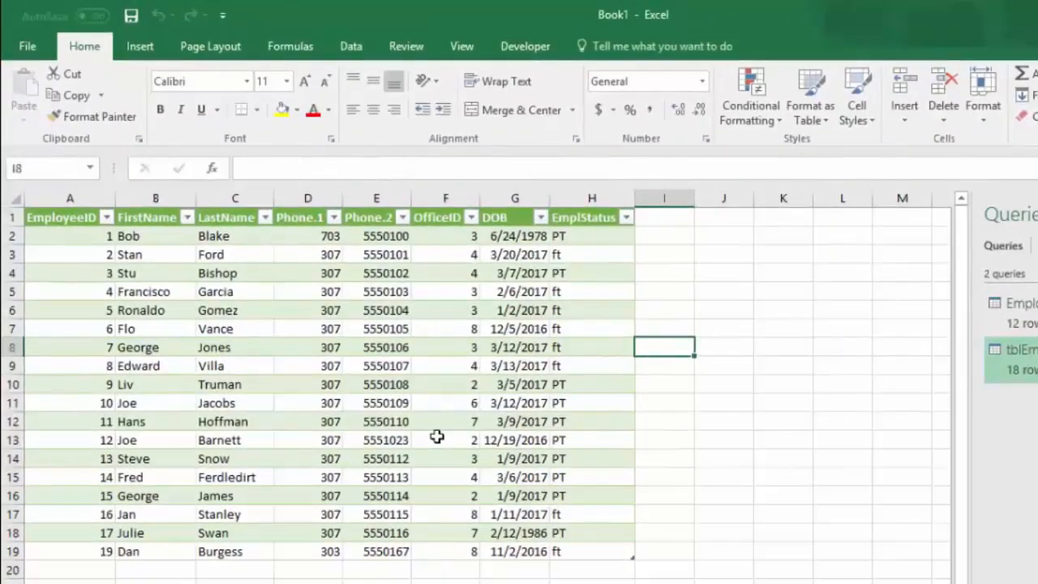
Step: Examine the source types available for importing data, including files, databases, online services and other sources
click(352, 51)
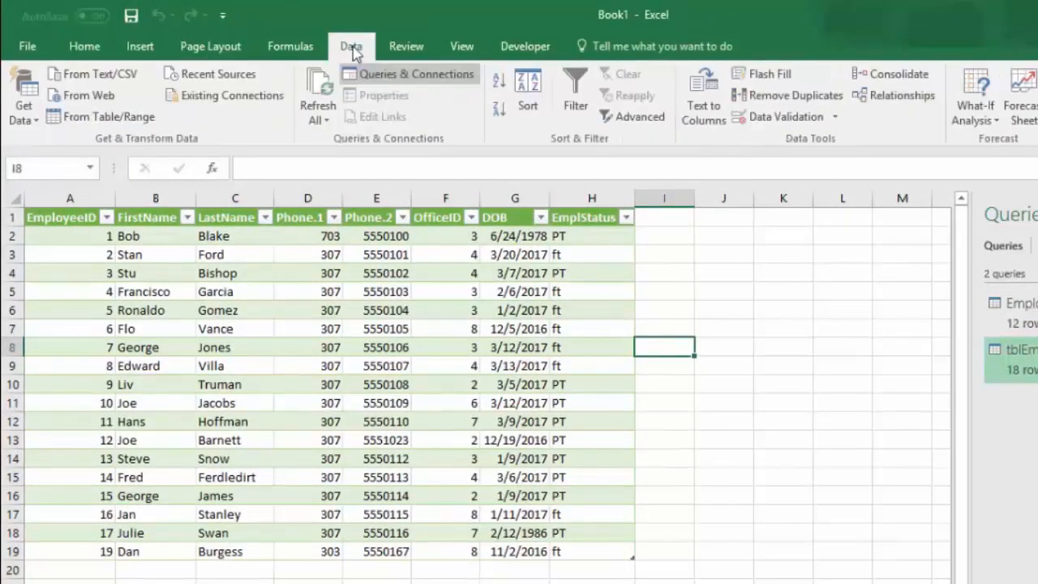
click(24, 120)
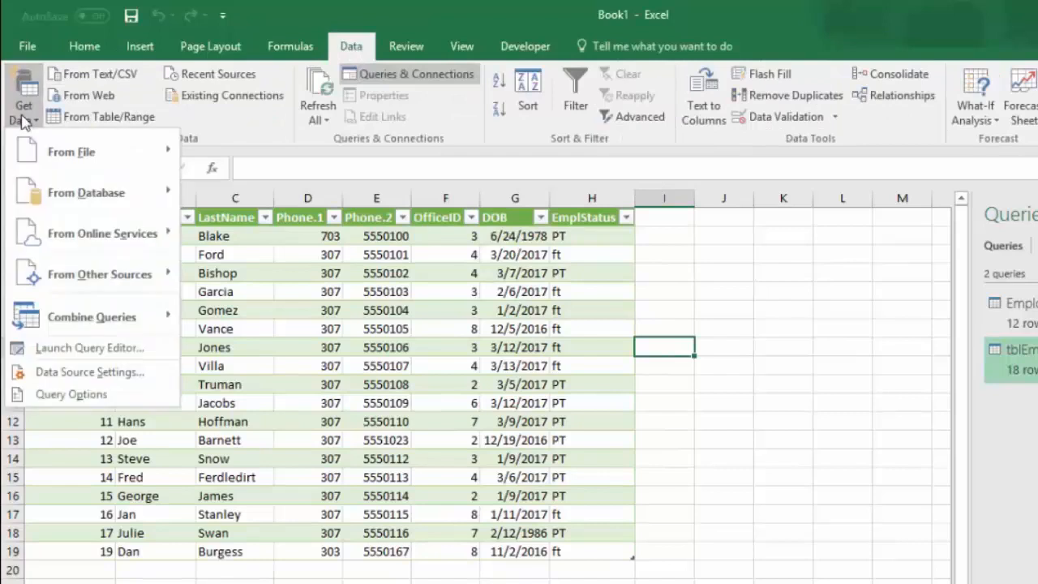
mouse_move(106, 194)
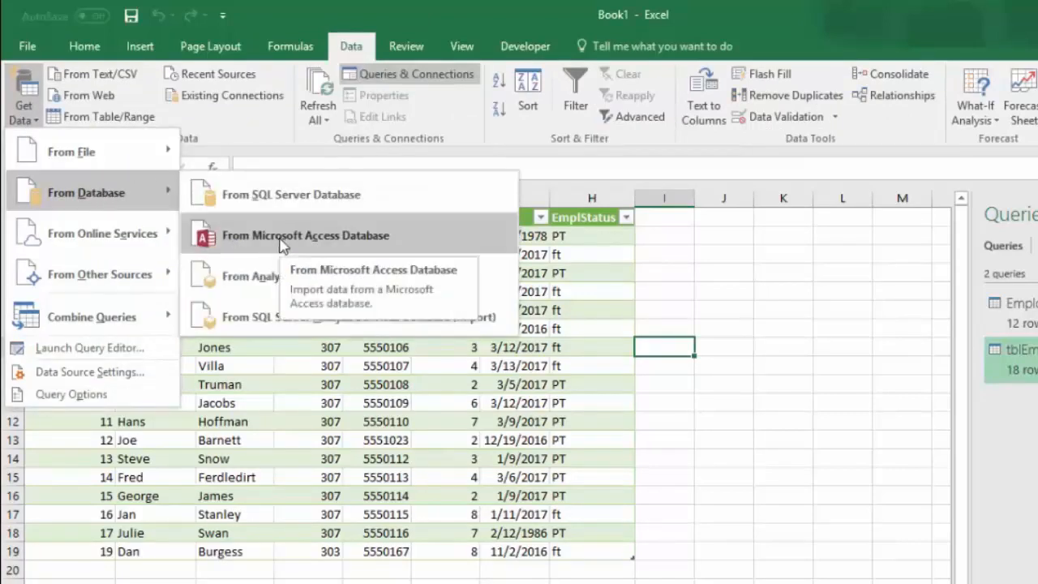
mouse_move(114, 235)
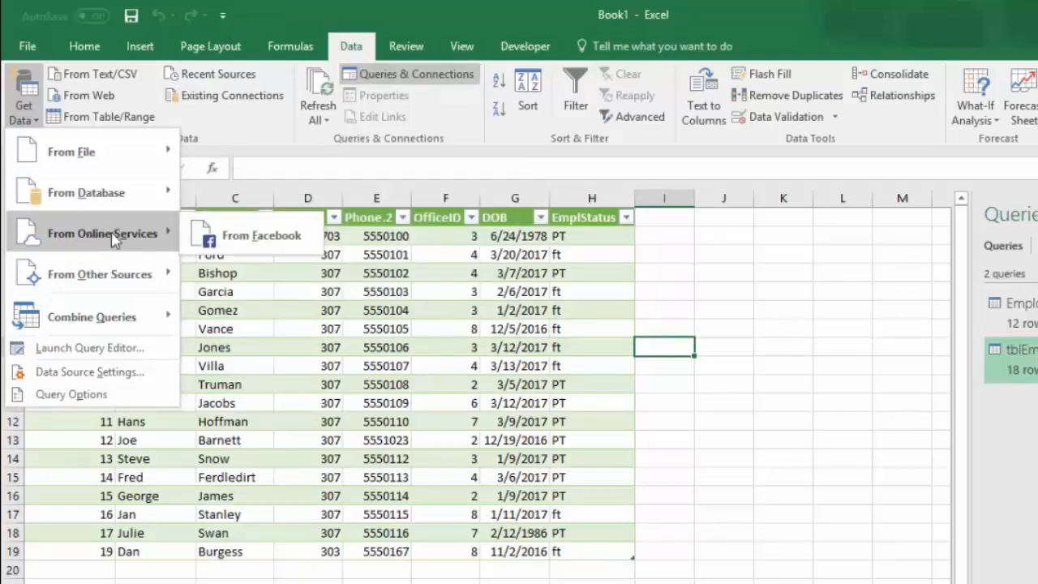
mouse_move(104, 284)
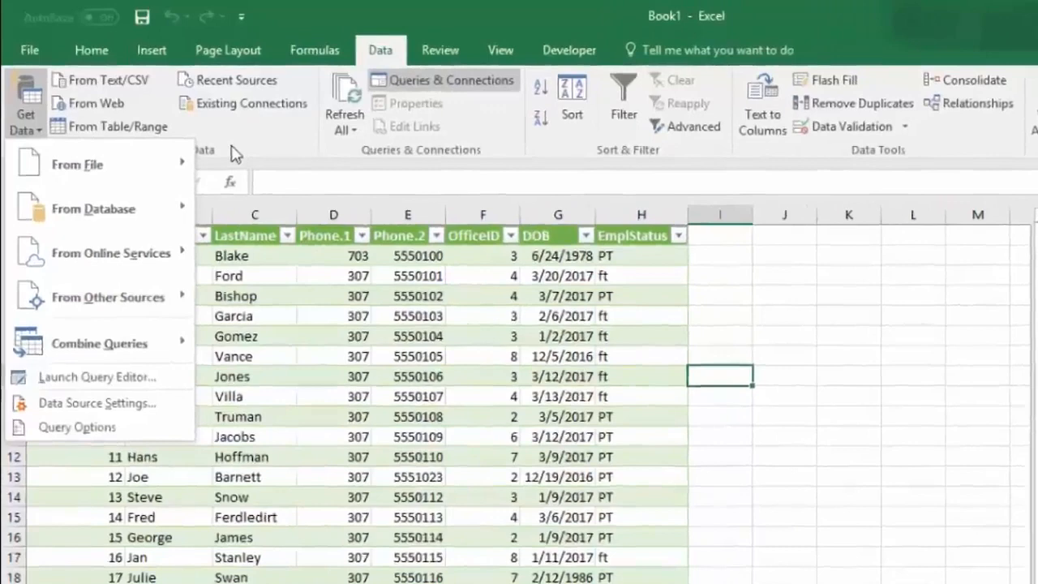
click(212, 136)
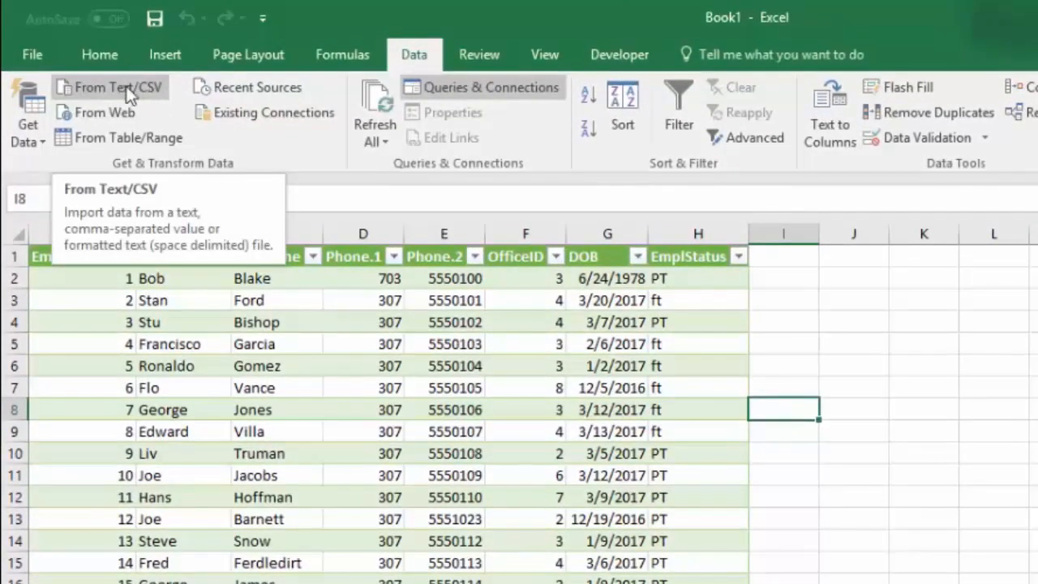
click(31, 136)
mouse_move(111, 188)
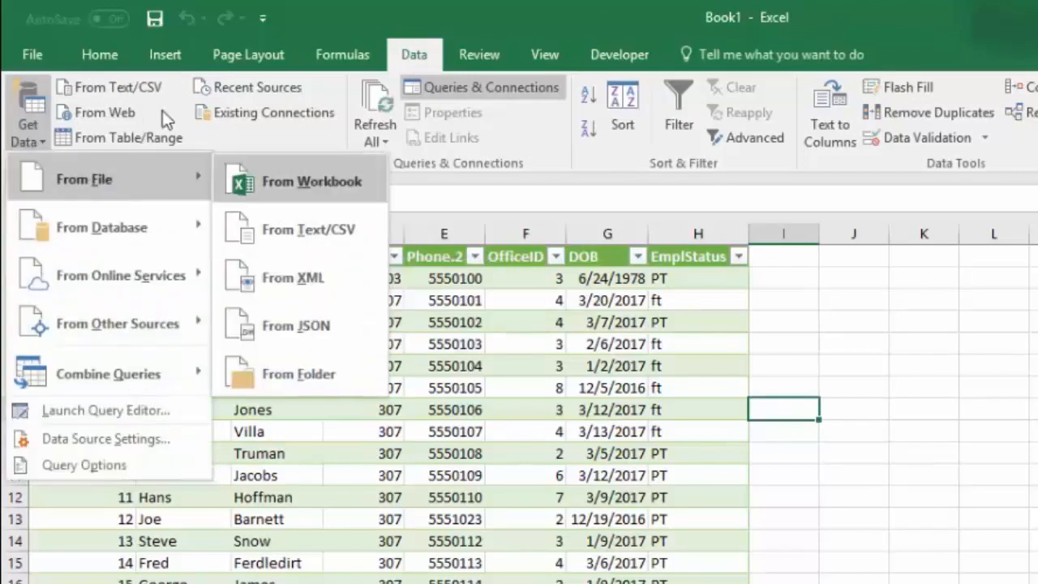
click(253, 145)
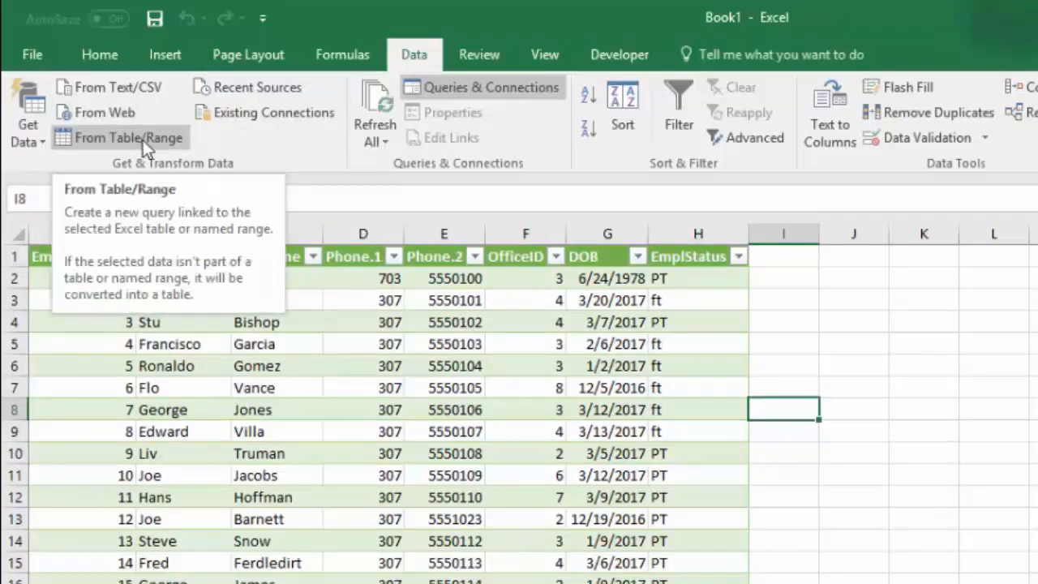
Step: Check the recent data sources and the workbook's existing connections without connecting to any of them
click(268, 86)
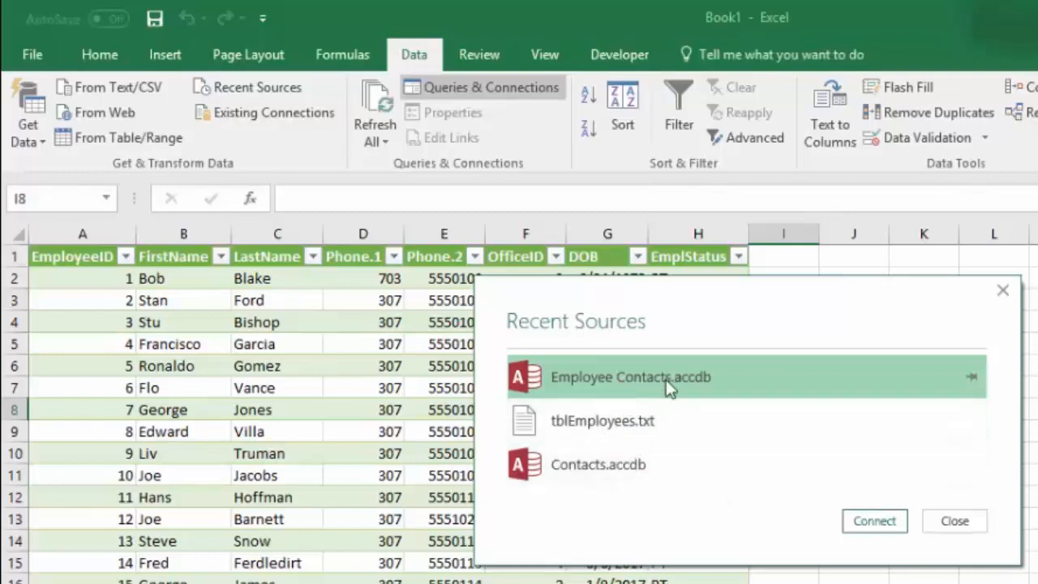
click(955, 522)
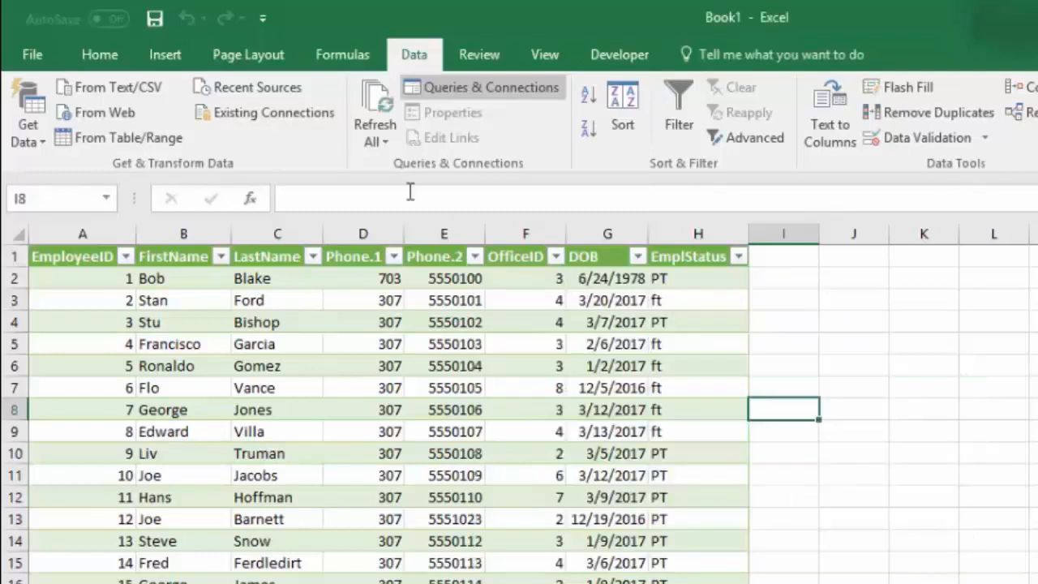
click(275, 117)
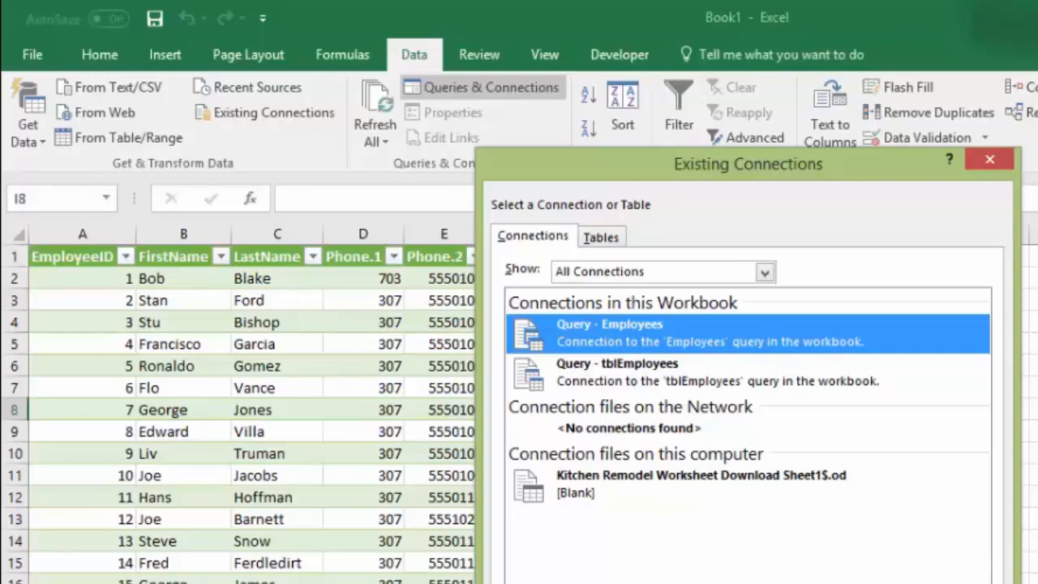
key(Escape)
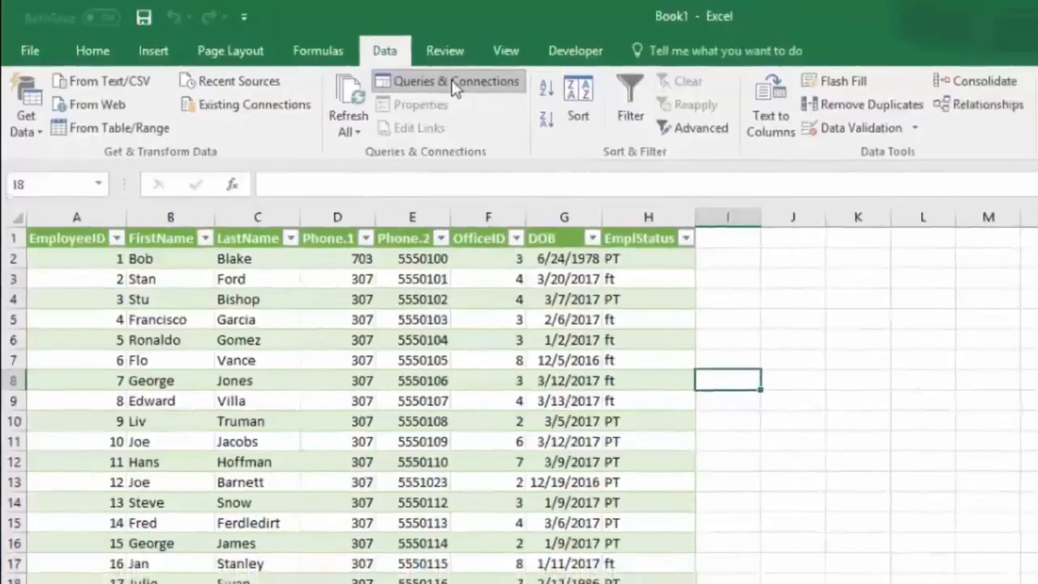
Step: Hide the Queries & Connections pane and show it again
click(453, 83)
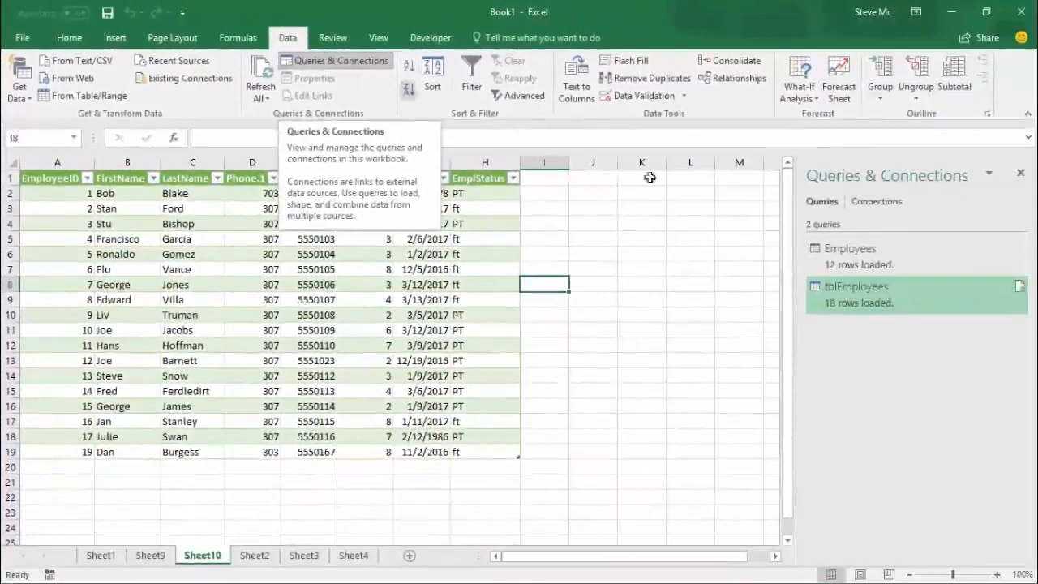
click(333, 64)
click(332, 63)
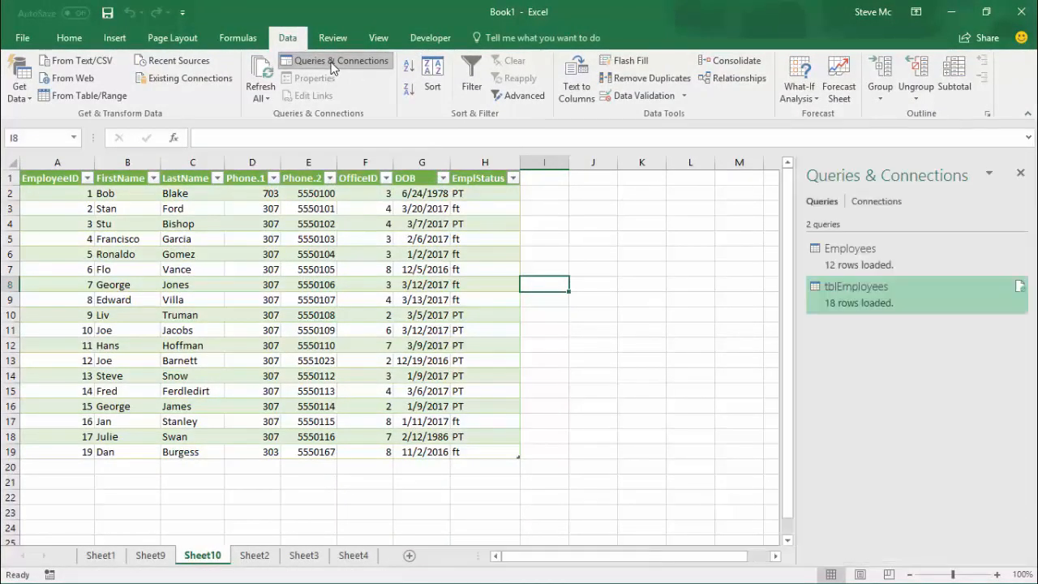
click(990, 174)
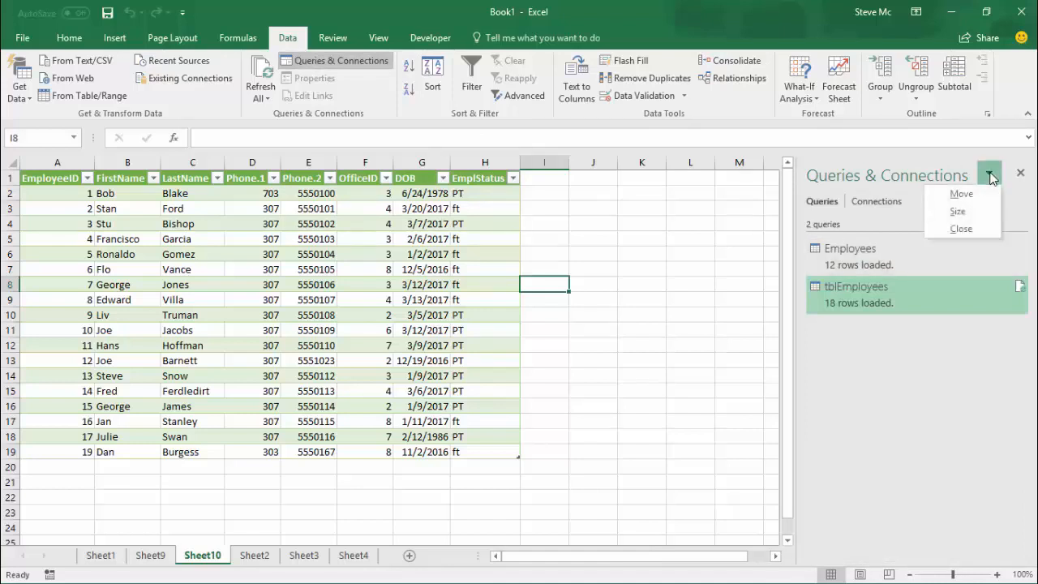
click(991, 177)
click(1020, 173)
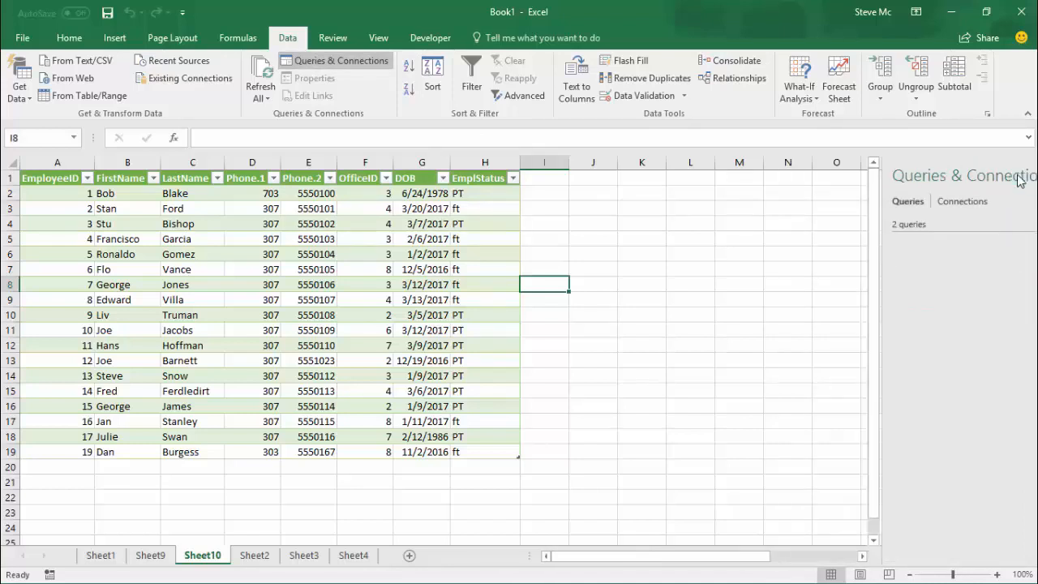
click(341, 61)
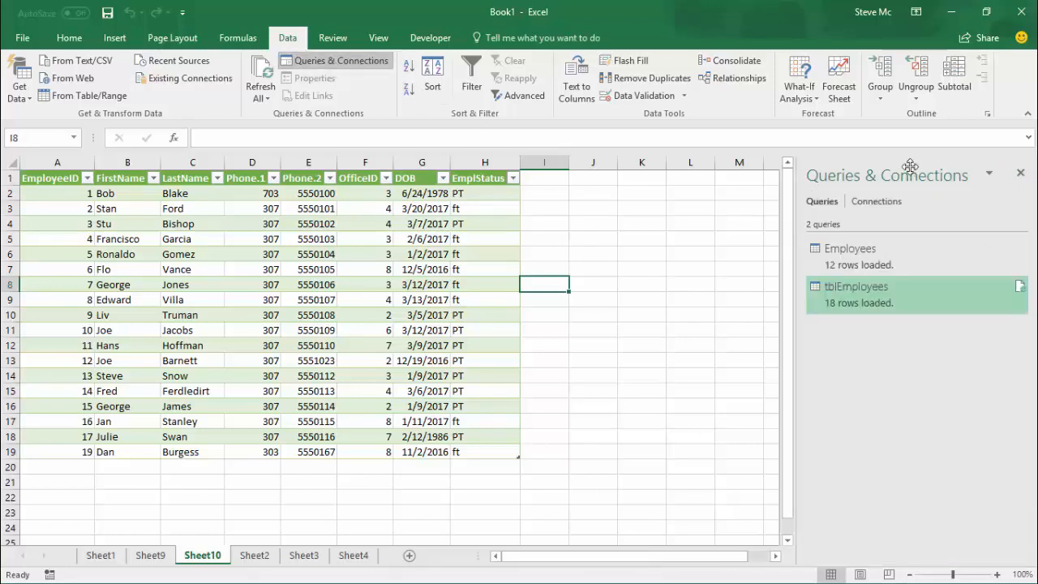
Step: Float the Queries & Connections pane over the worksheet, make it taller, and dock it back beside the sheet
drag(910, 166, 672, 191)
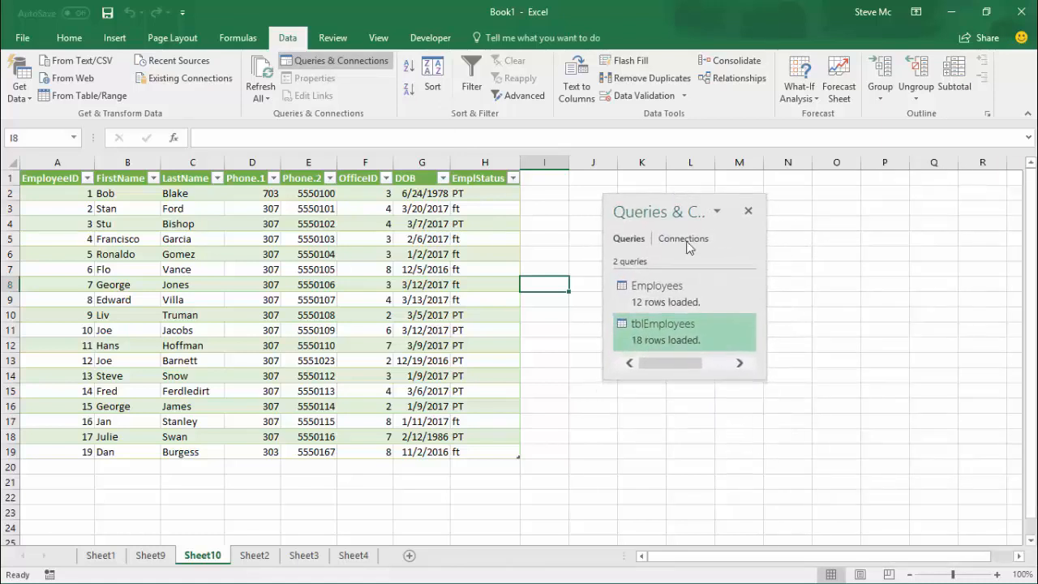
drag(691, 380, 784, 484)
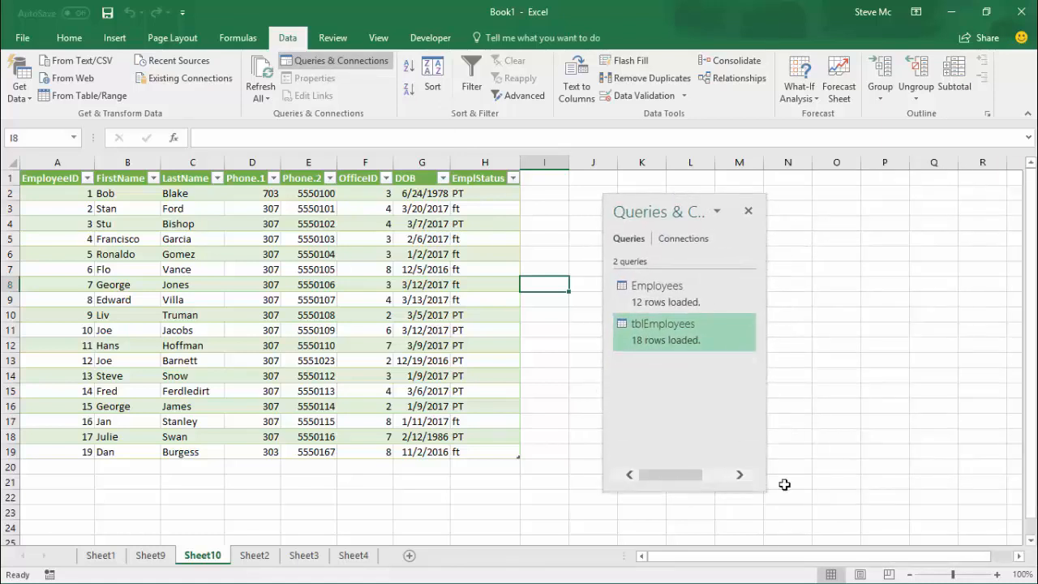
drag(686, 211, 1034, 215)
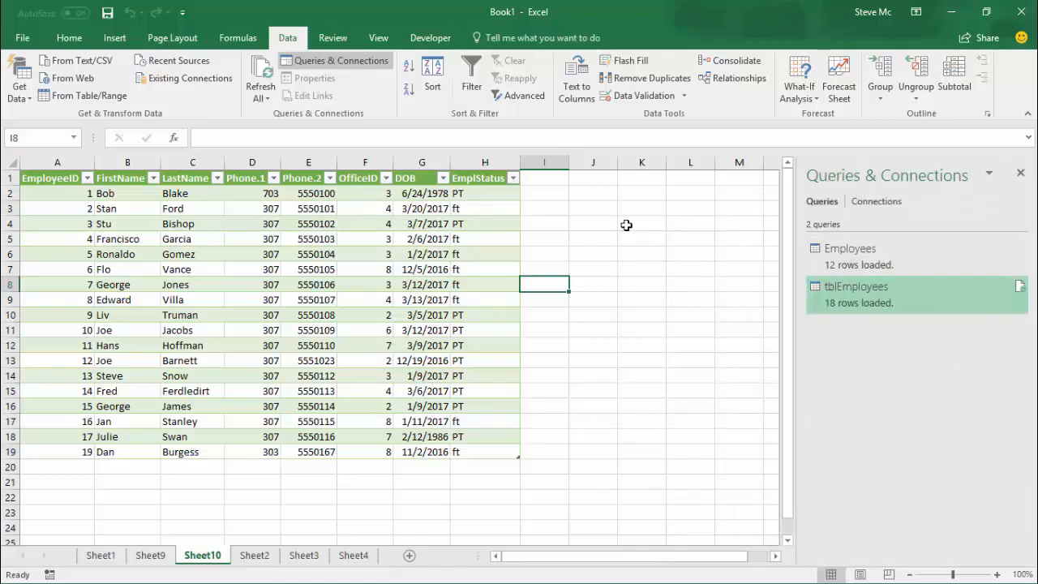
Step: Review the external data properties of the loaded tblEmployees table and close them without changes
click(327, 275)
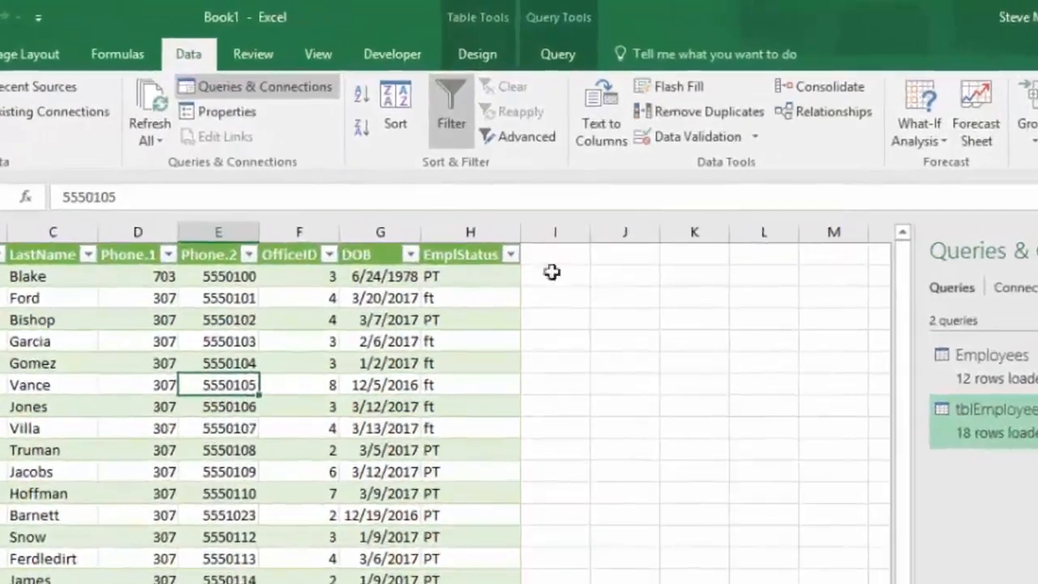
click(218, 114)
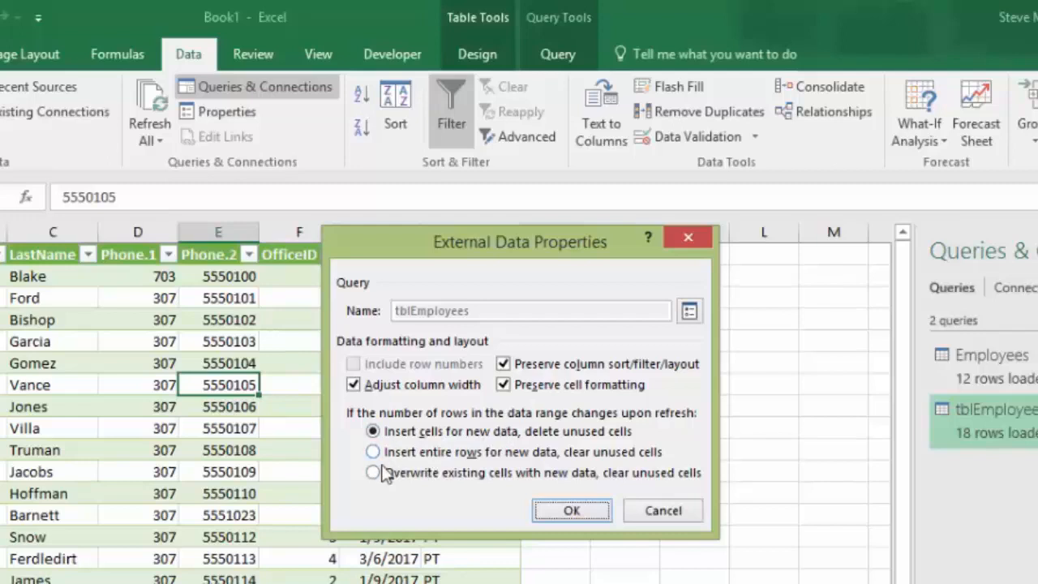
click(681, 513)
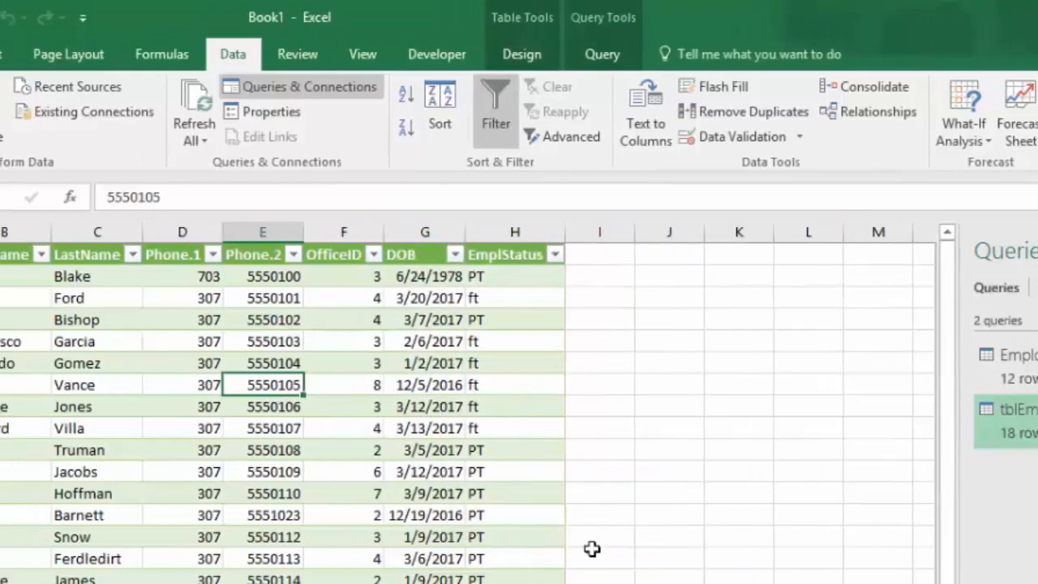